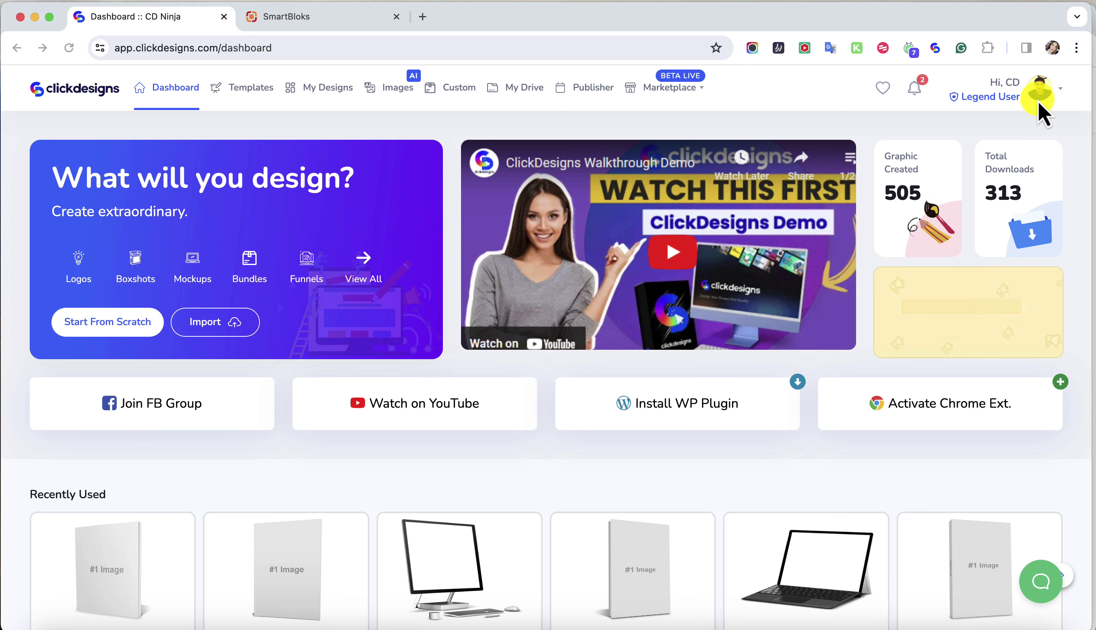
Copy the account's API key from the API Key tab of ClickDesigns Settings.
left_click(1040, 88)
left_click(1039, 87)
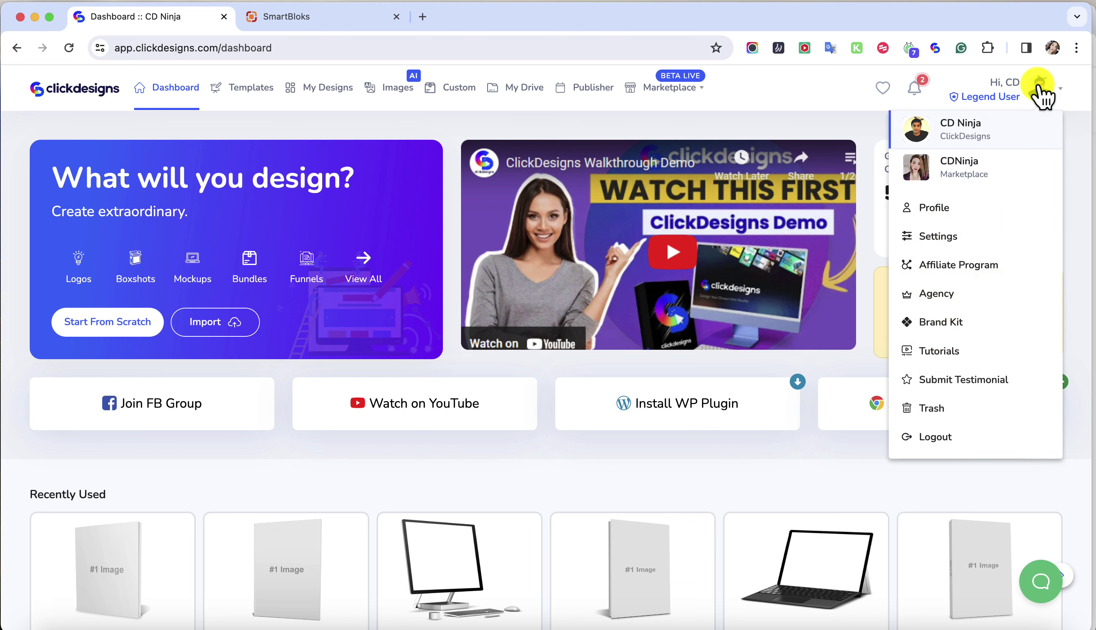
left_click(989, 237)
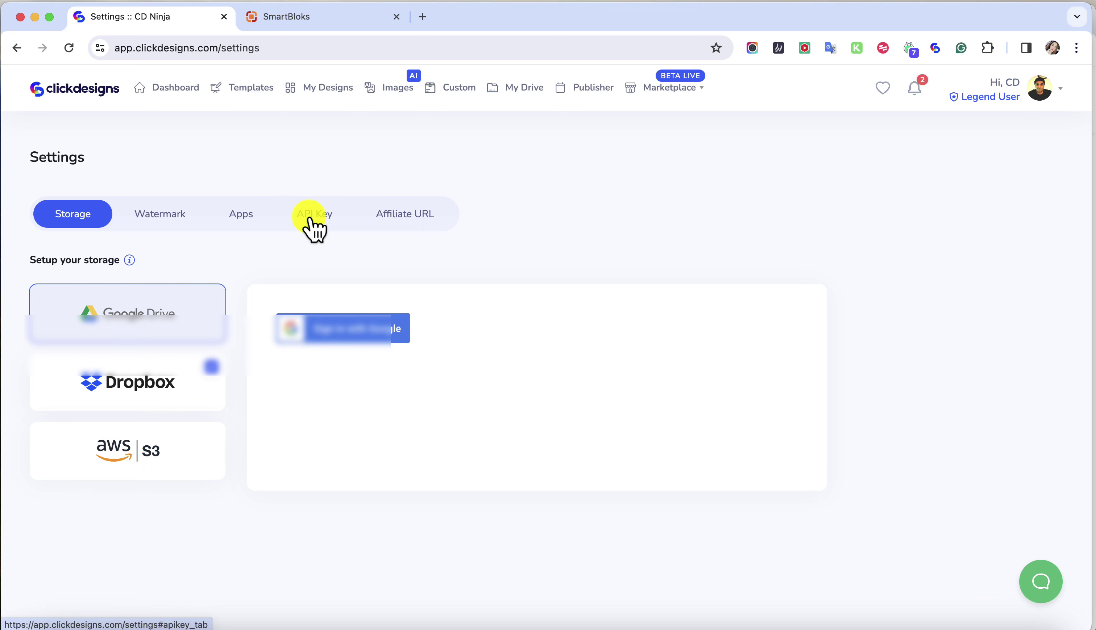
left_click(309, 219)
left_click(370, 339)
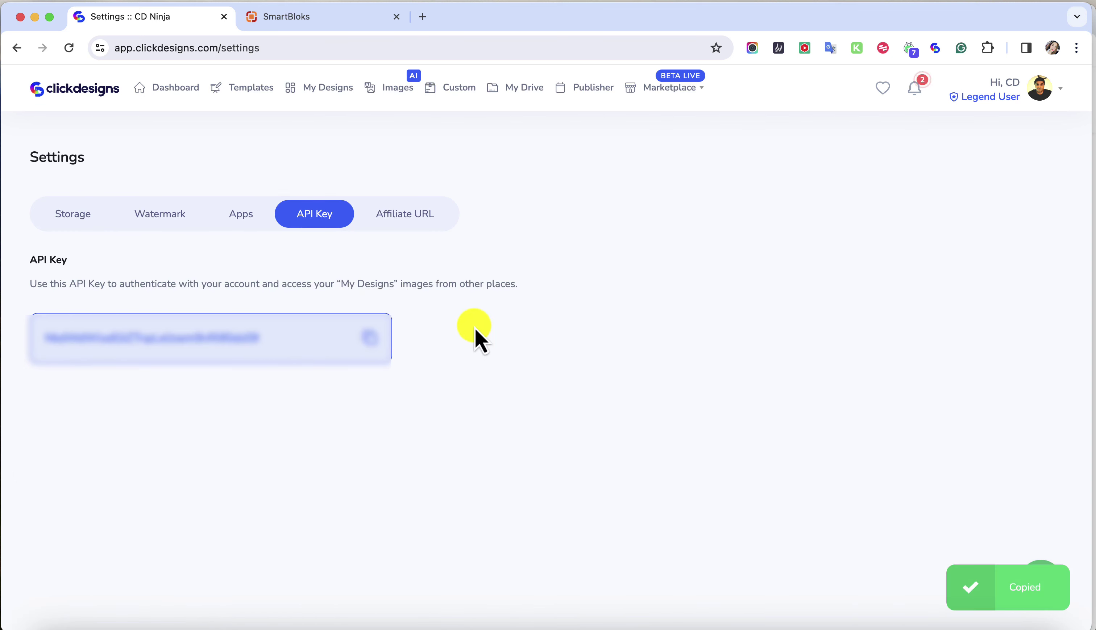
Create a SmartBloks workspace named ClickDesigns and open its empty dashboard.
left_click(316, 20)
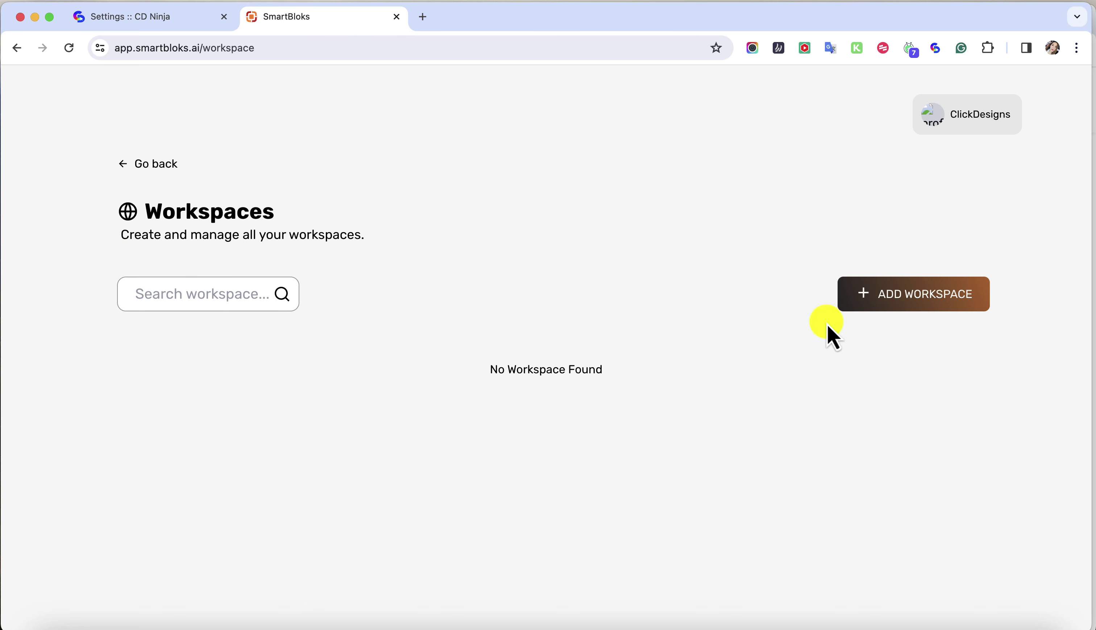
left_click(907, 304)
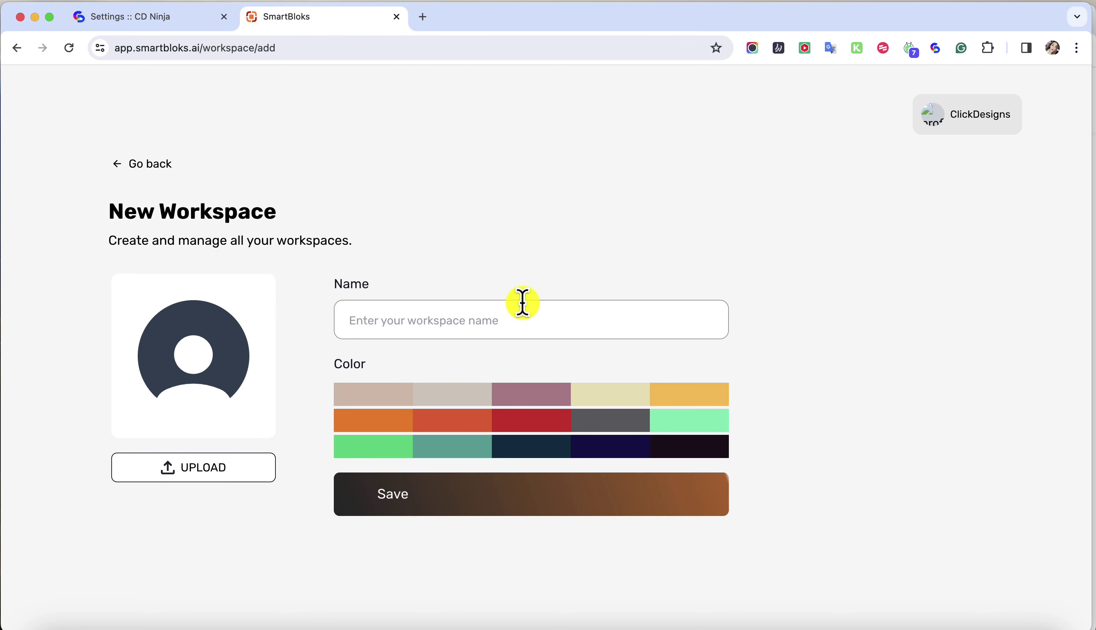
left_click(465, 321)
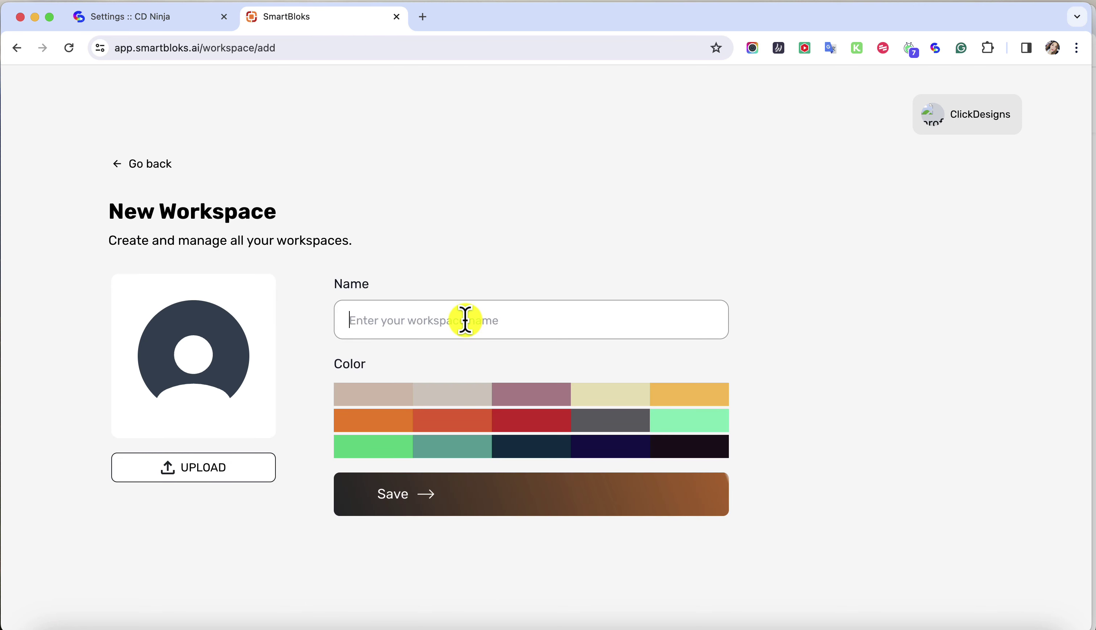
key("super+v")
left_click(459, 506)
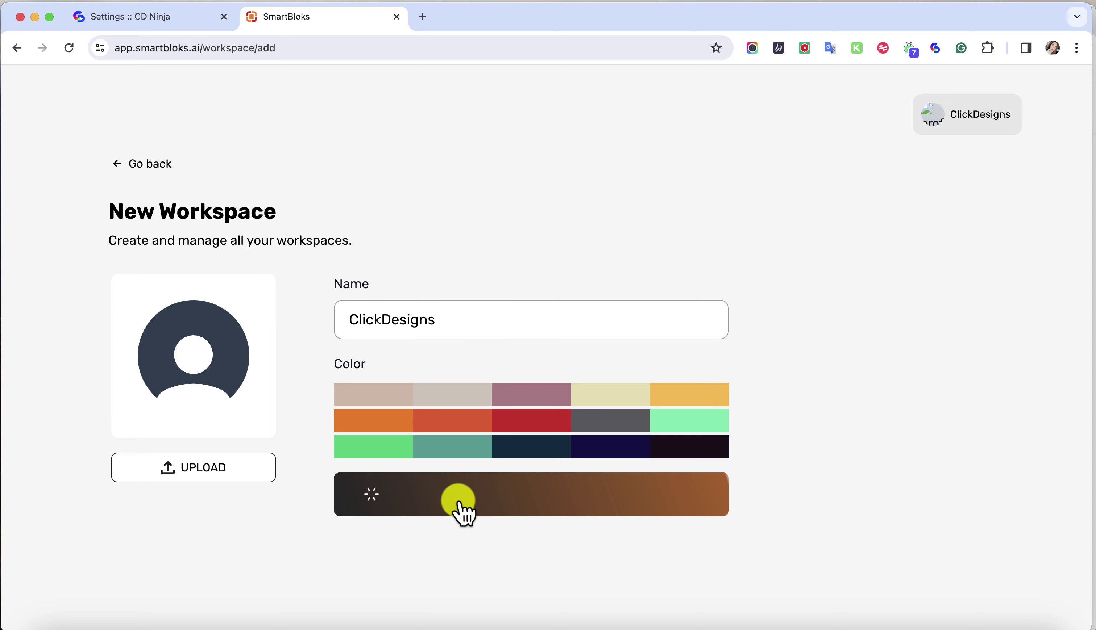
scroll(361, 322, "down", 2)
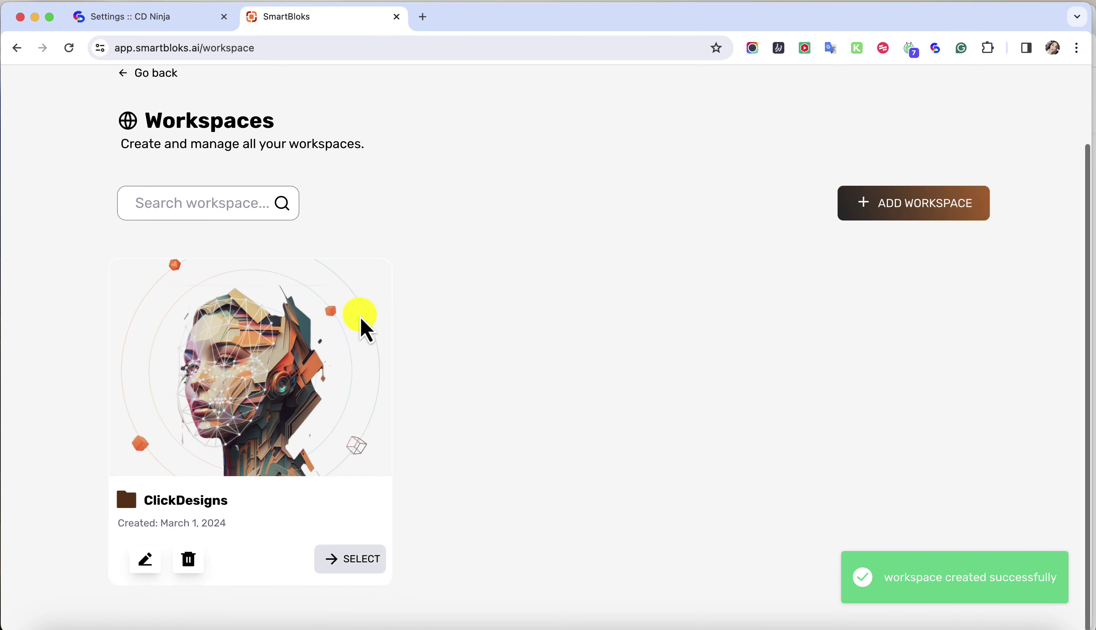
left_click(352, 563)
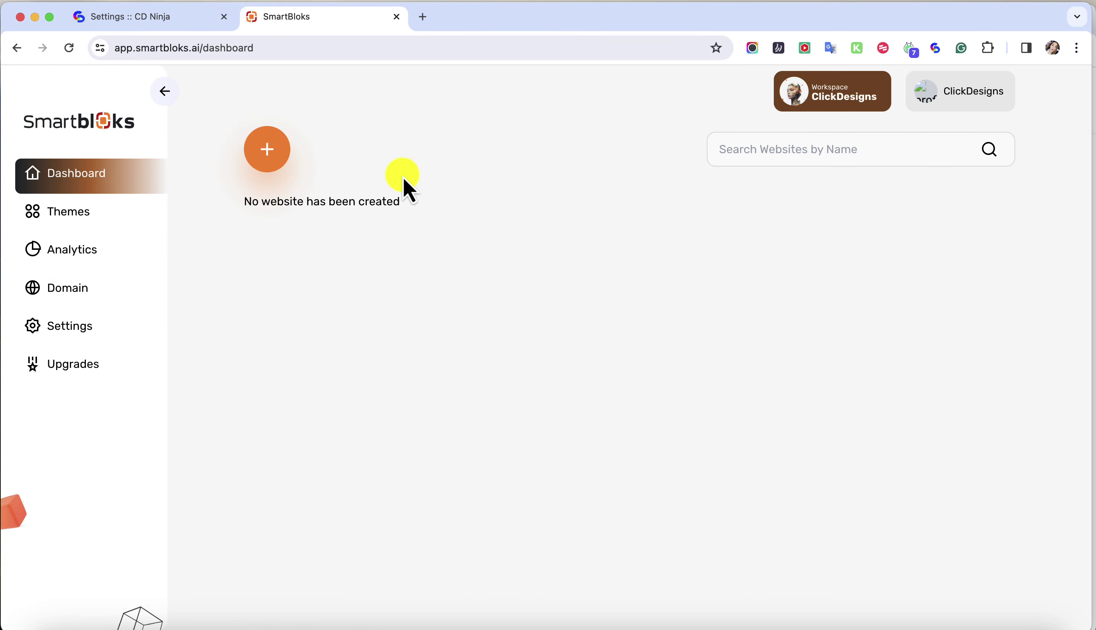
Start a new website from themes and scroll the gallery to the Pet Care theme.
left_click(272, 152)
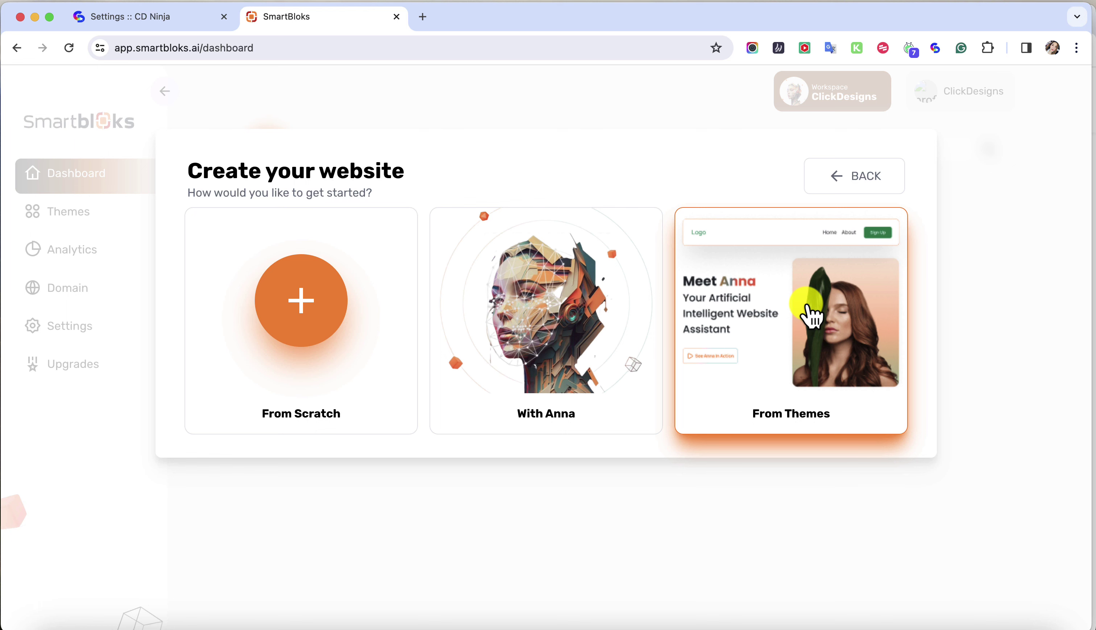
left_click(781, 300)
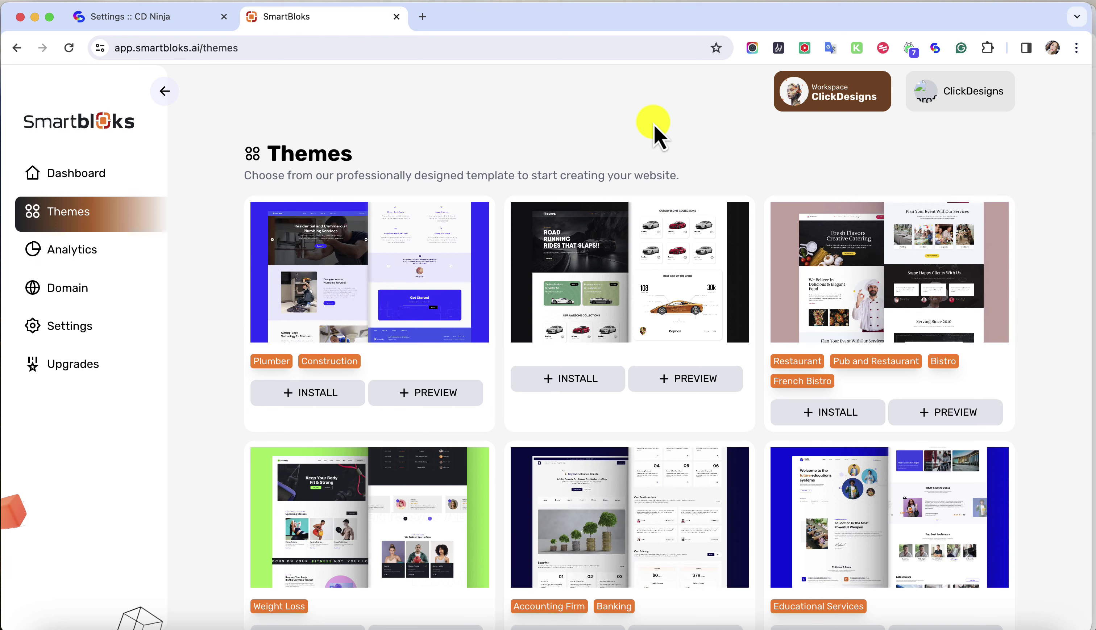
scroll(655, 127, "down", 5)
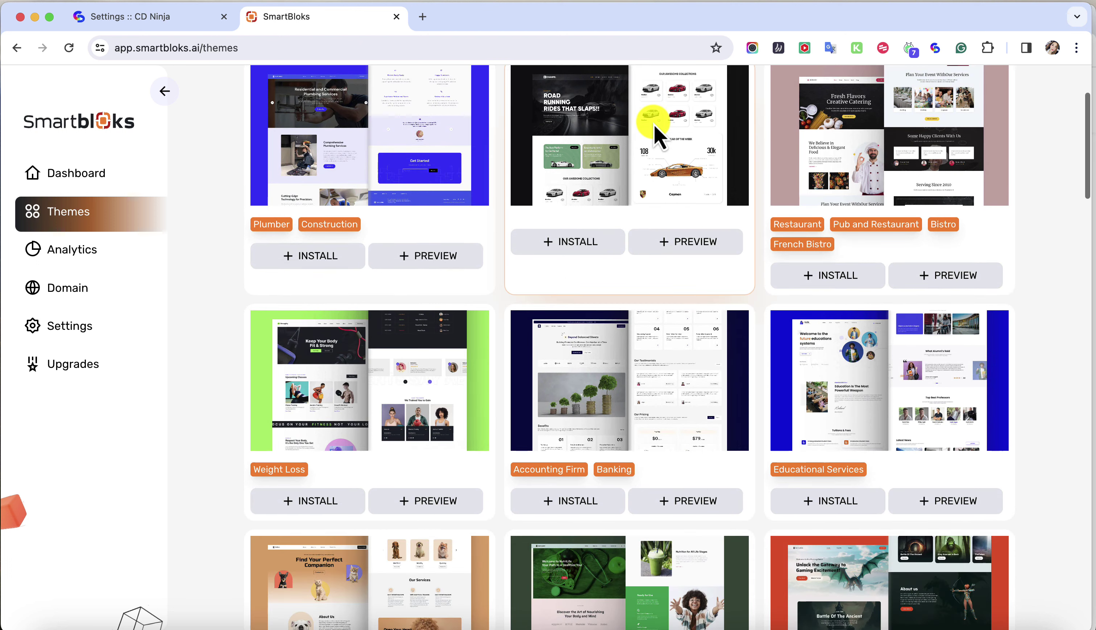
scroll(654, 130, "down", 7)
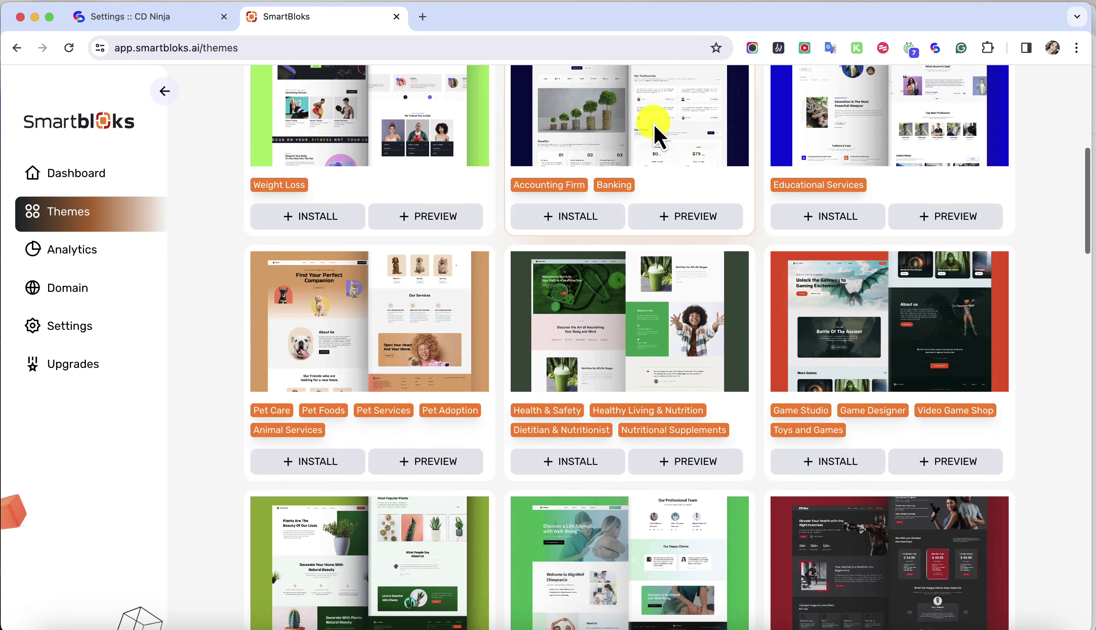
scroll(657, 132, "down", 10)
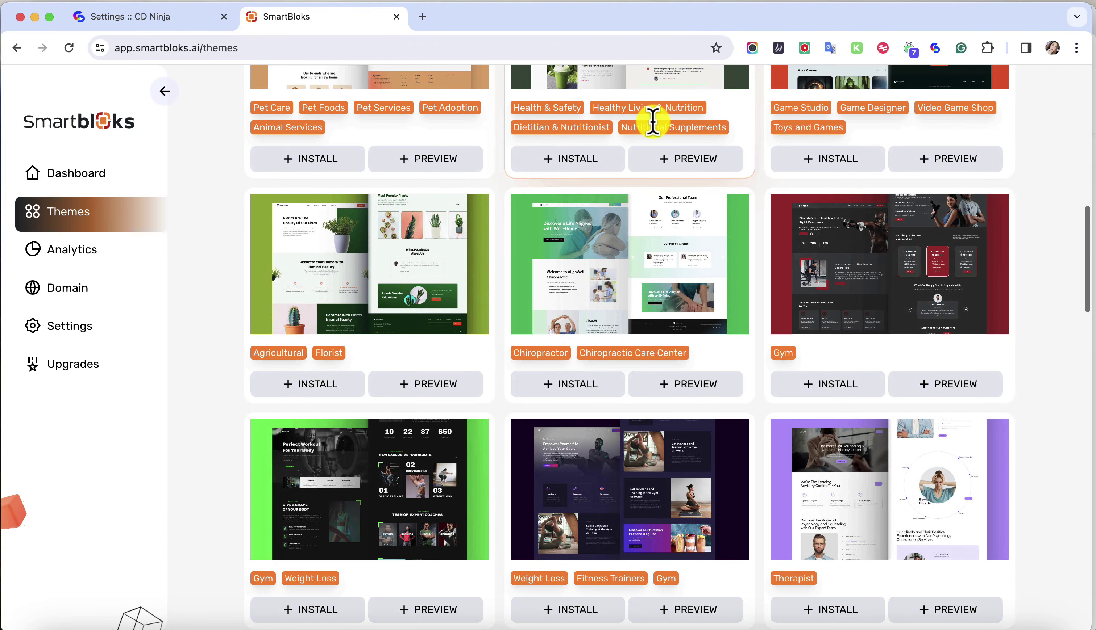
scroll(656, 131, "down", 10)
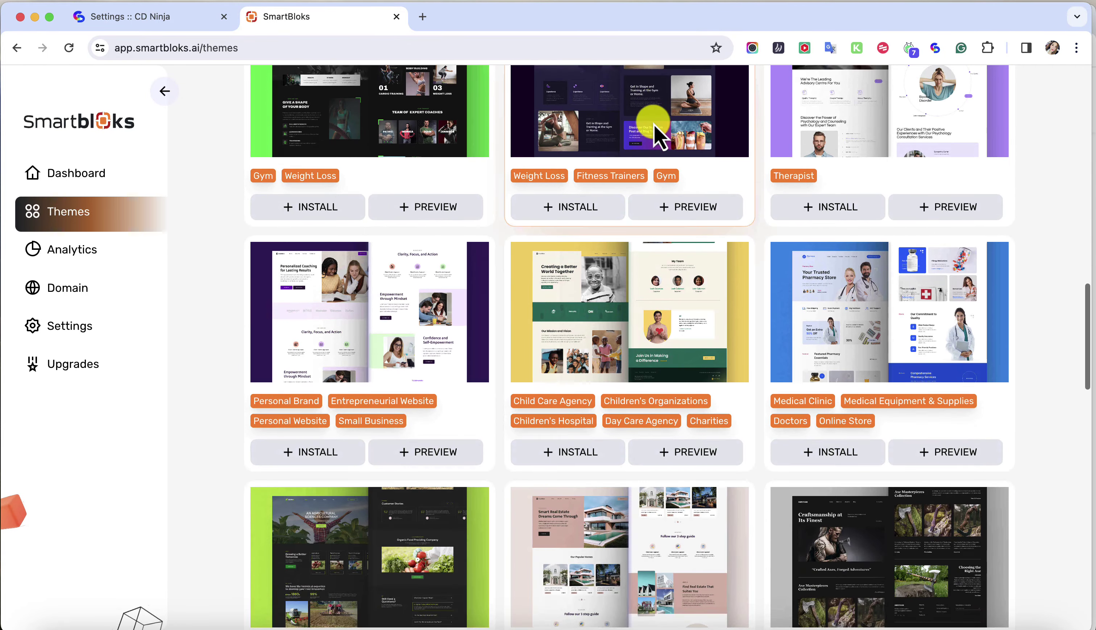
scroll(678, 115, "up", 20)
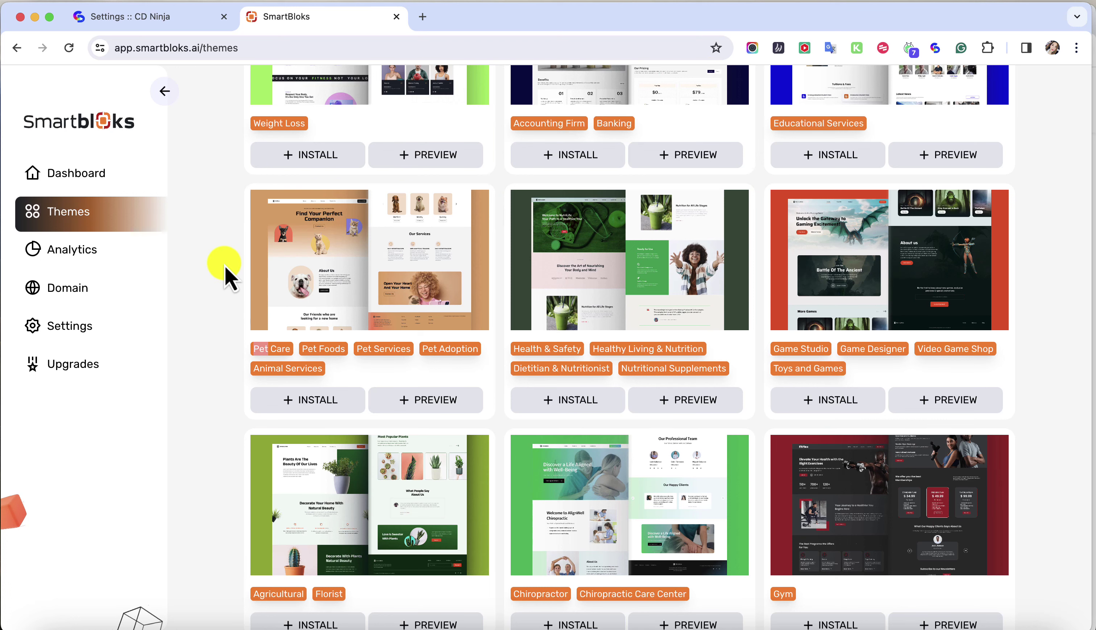
Install Pet Care as 'Premium Pet House', tagline 'Premium Pet Care For Everyone', subdomain premiumpetcare.
left_click(320, 400)
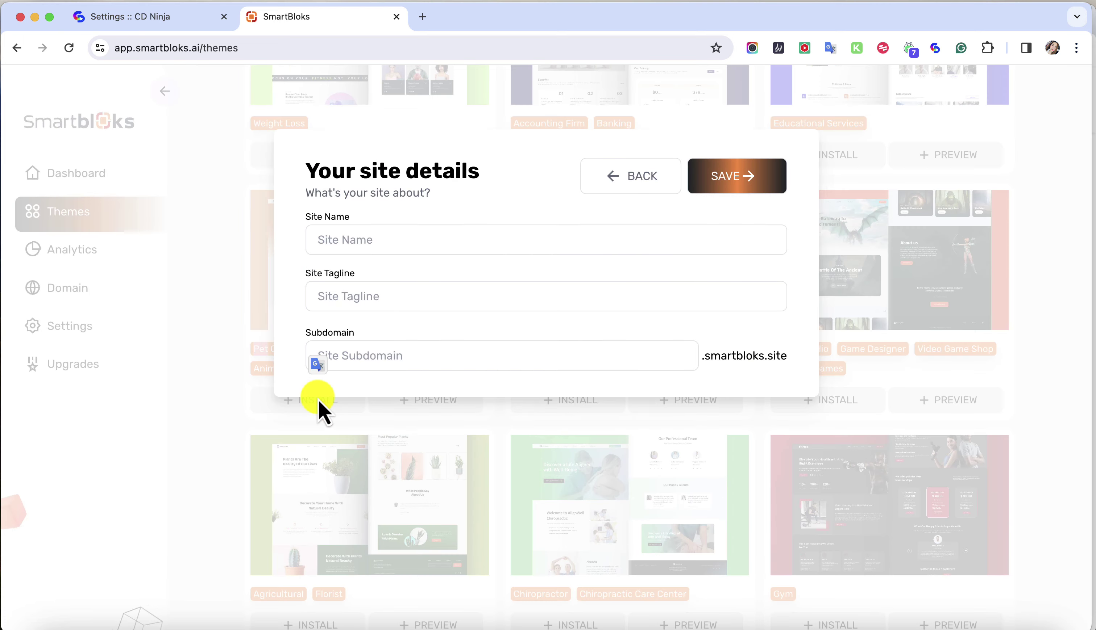
left_click(374, 241)
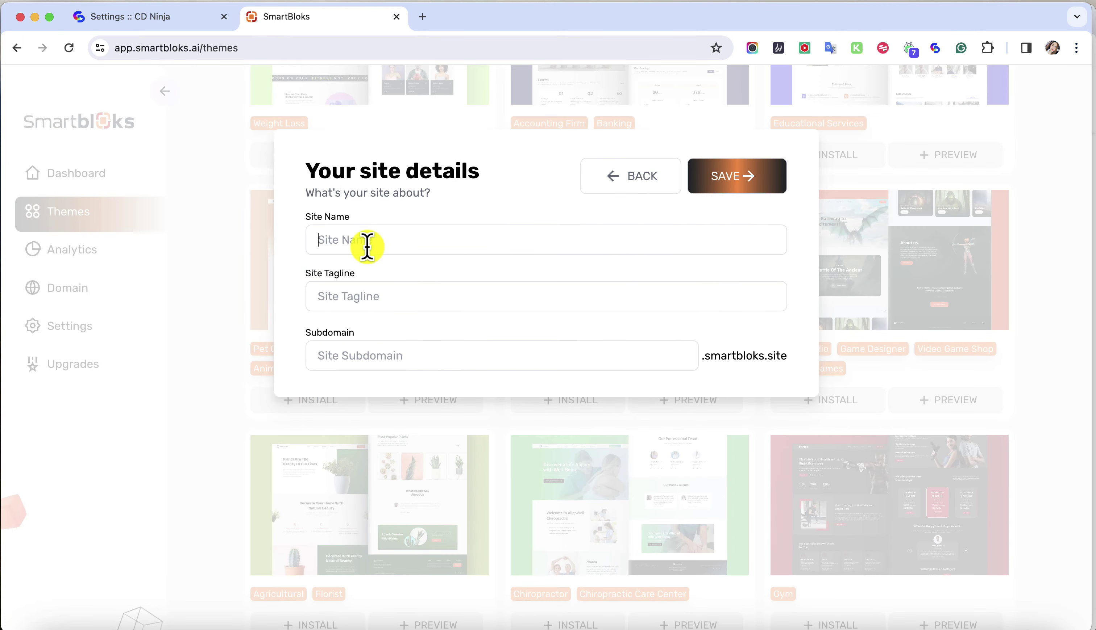
type("Premium Pet House")
key("Tab")
type("Premium ")
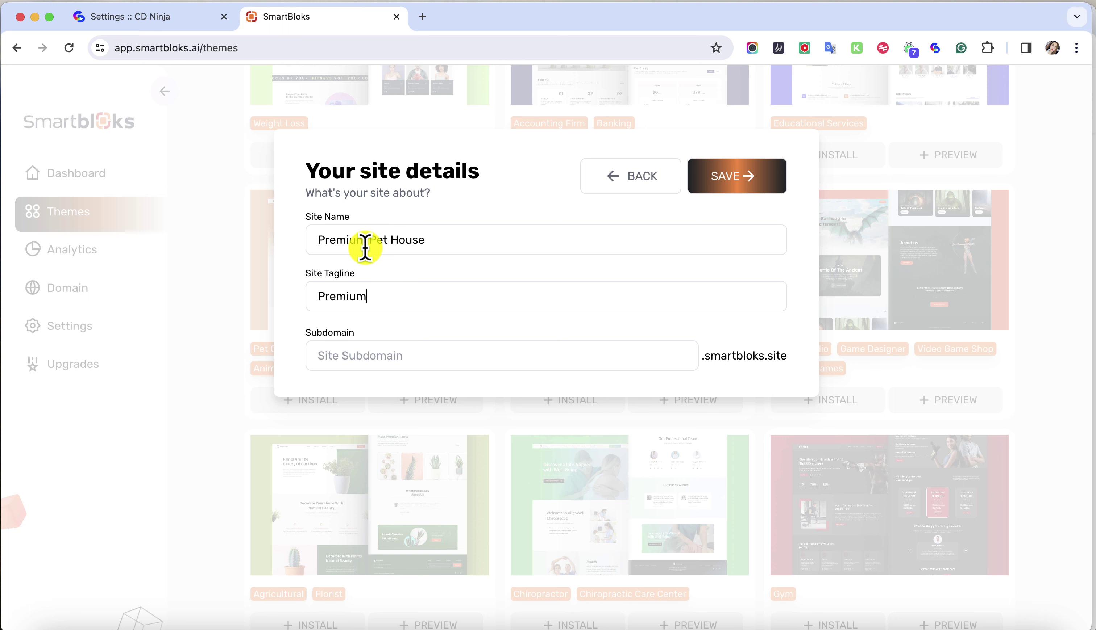
type("Pet Care For Everyone")
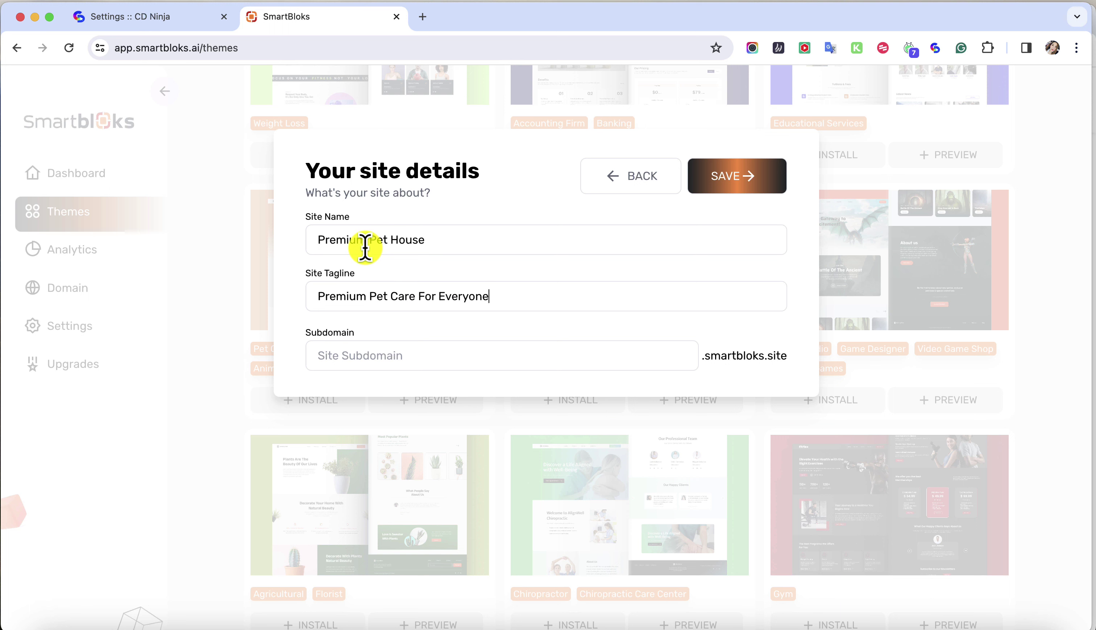
left_click(358, 342)
type("premiumpetcare")
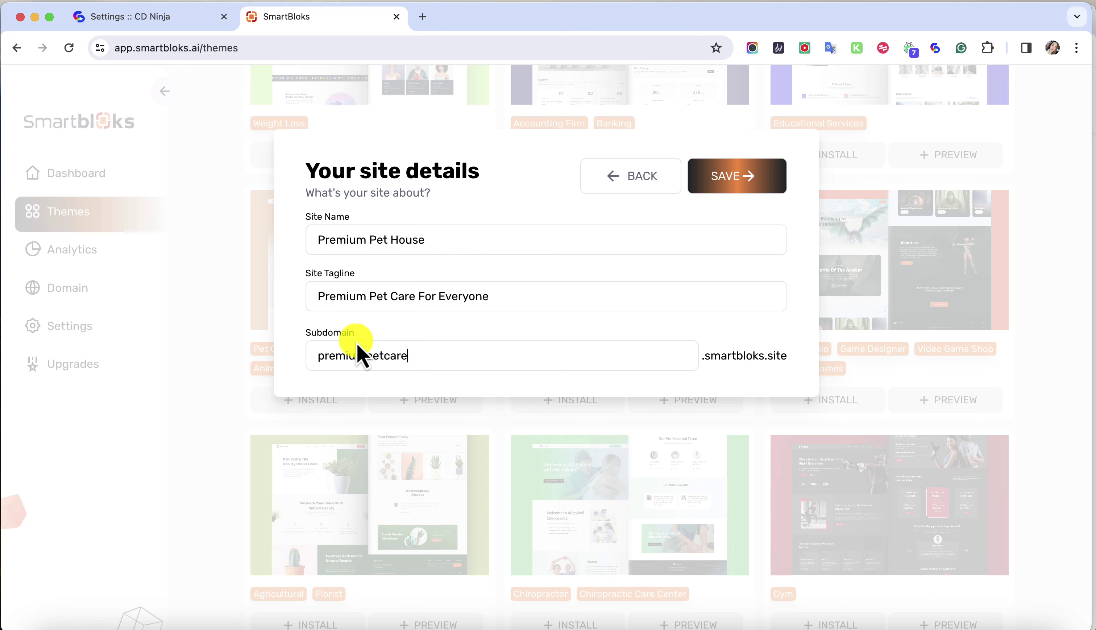
left_click(713, 183)
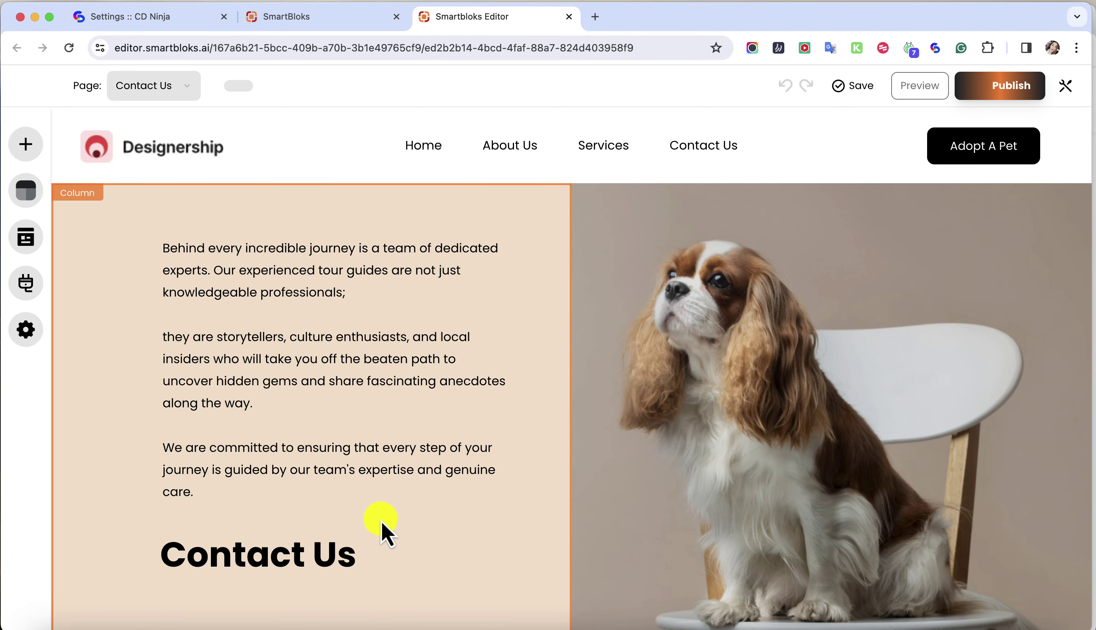
Look over the Contact Us page, then switch to the About Us page from the Pages list.
scroll(591, 430, "down", 15)
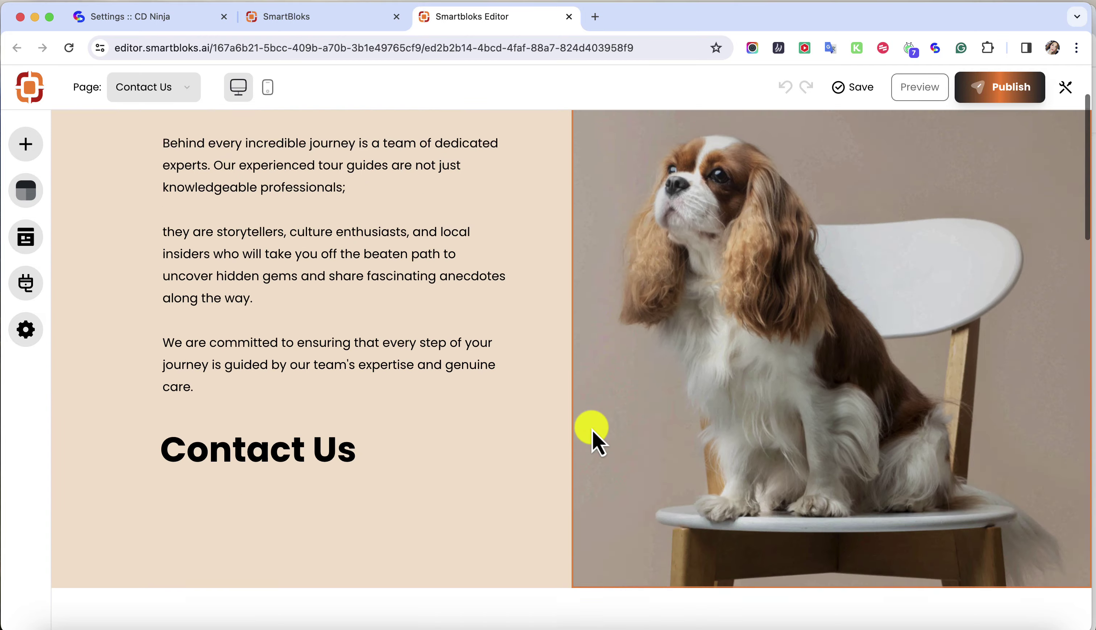
scroll(591, 430, "down", 12)
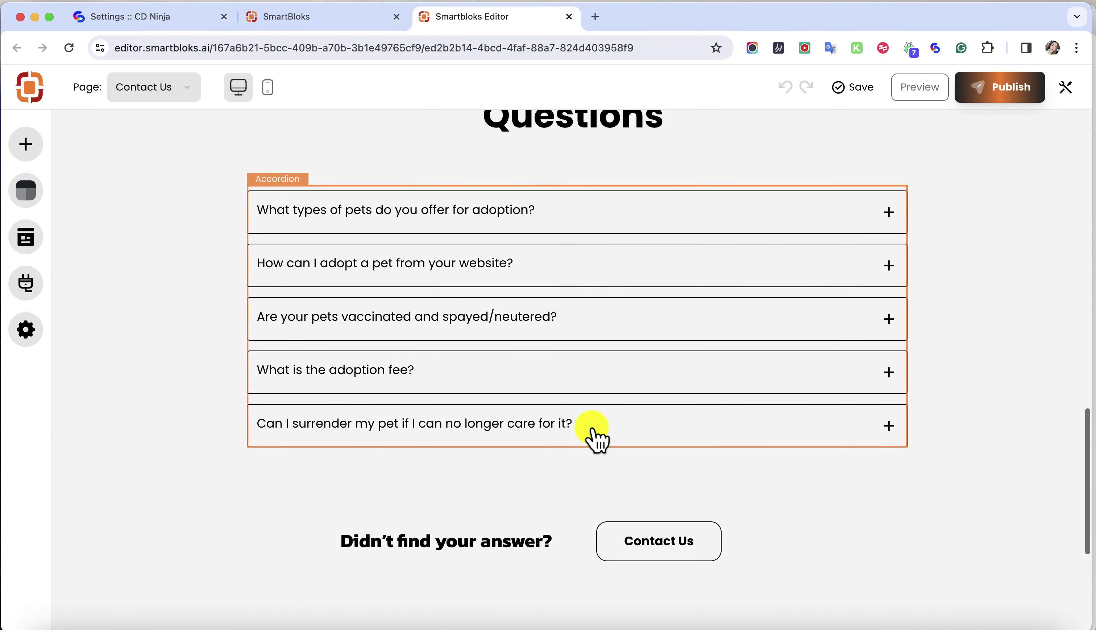
scroll(591, 430, "up", 20)
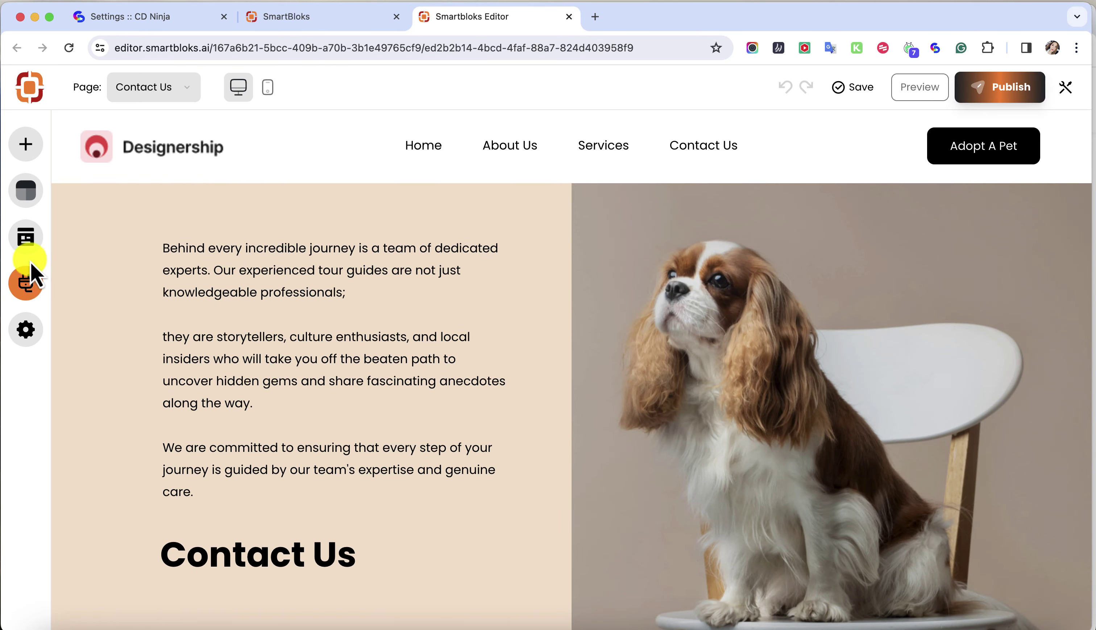
left_click(24, 244)
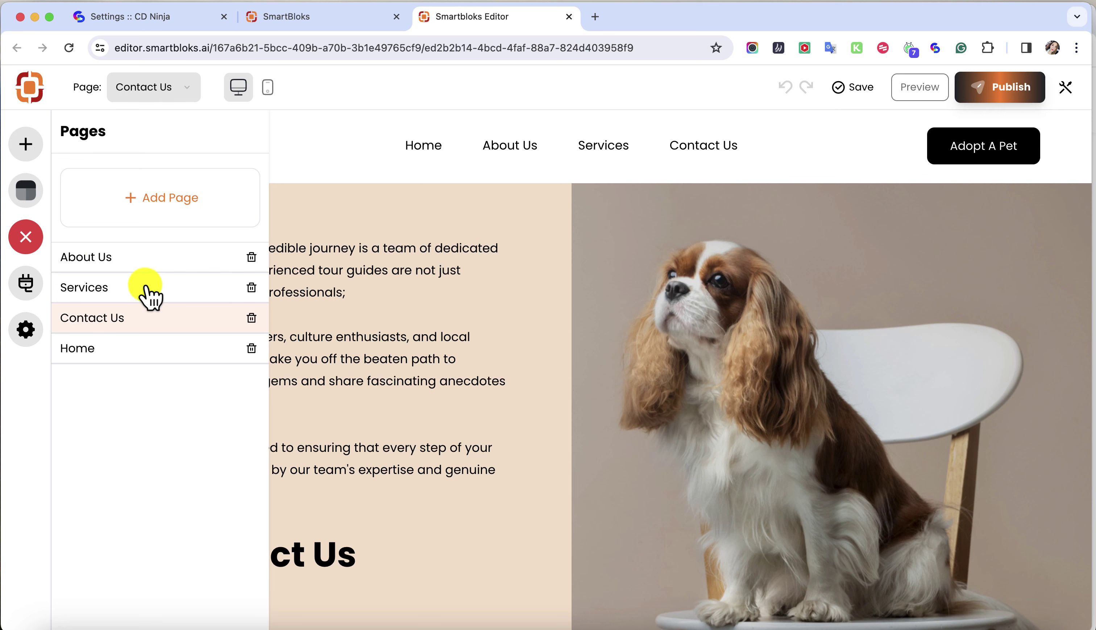
left_click(537, 310)
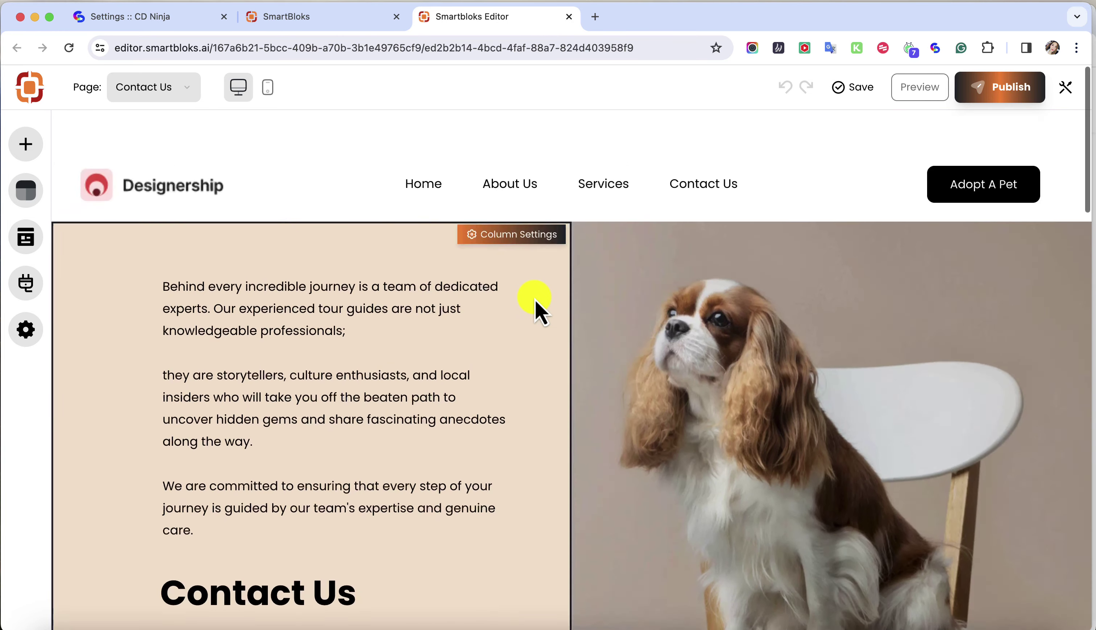
scroll(536, 303, "down", 1)
left_click(24, 250)
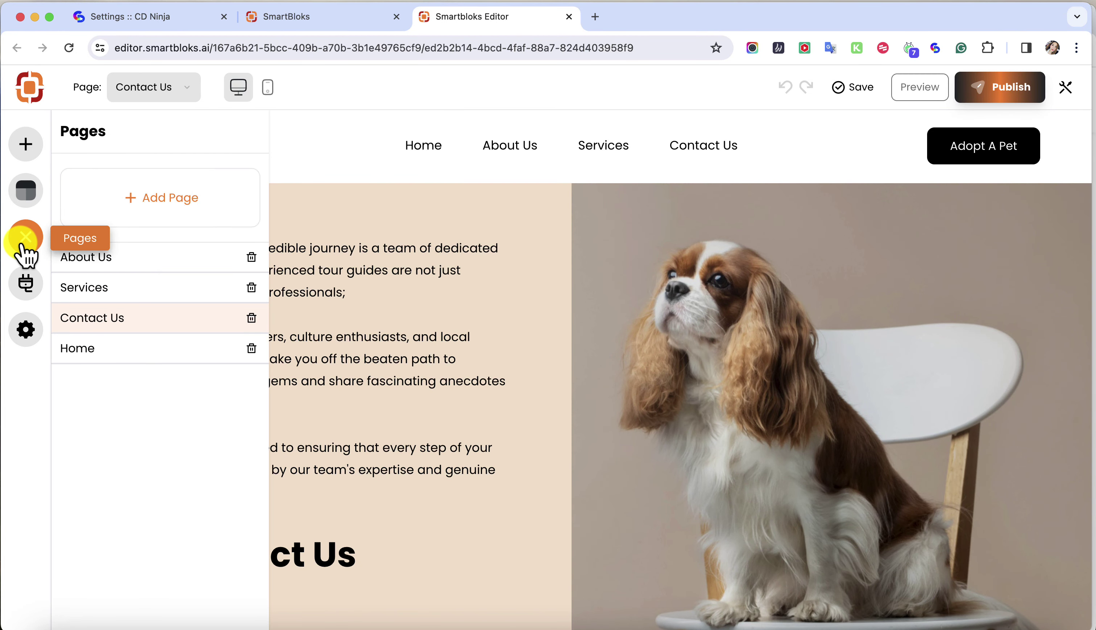
left_click(153, 257)
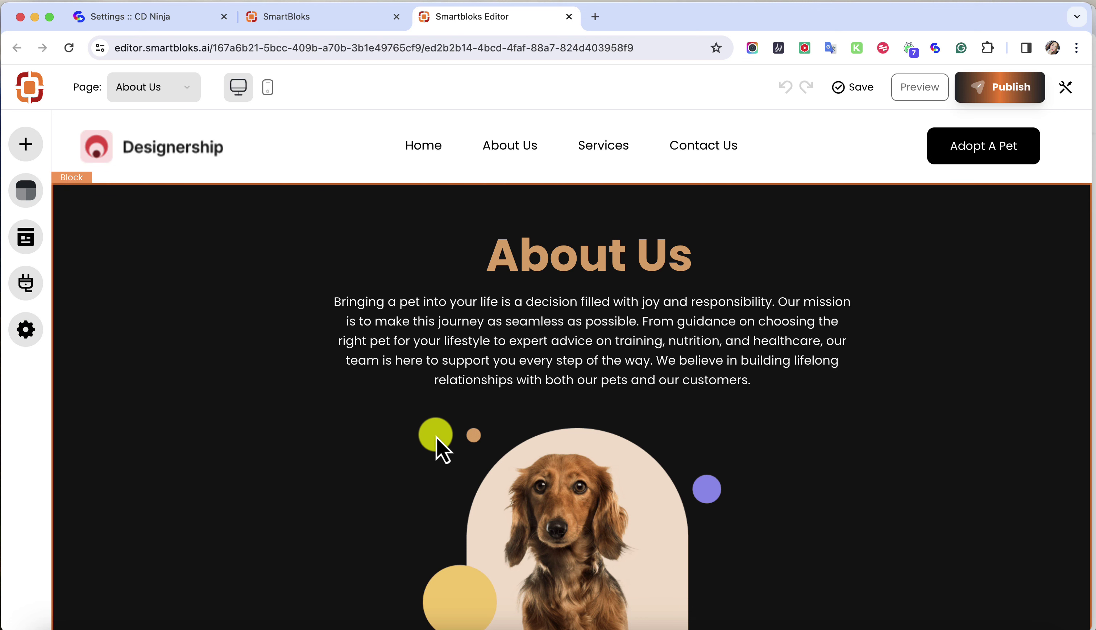
Integrate ClickDesigns in the site's integration settings with the pasted API key, then return to the page.
left_click(22, 337)
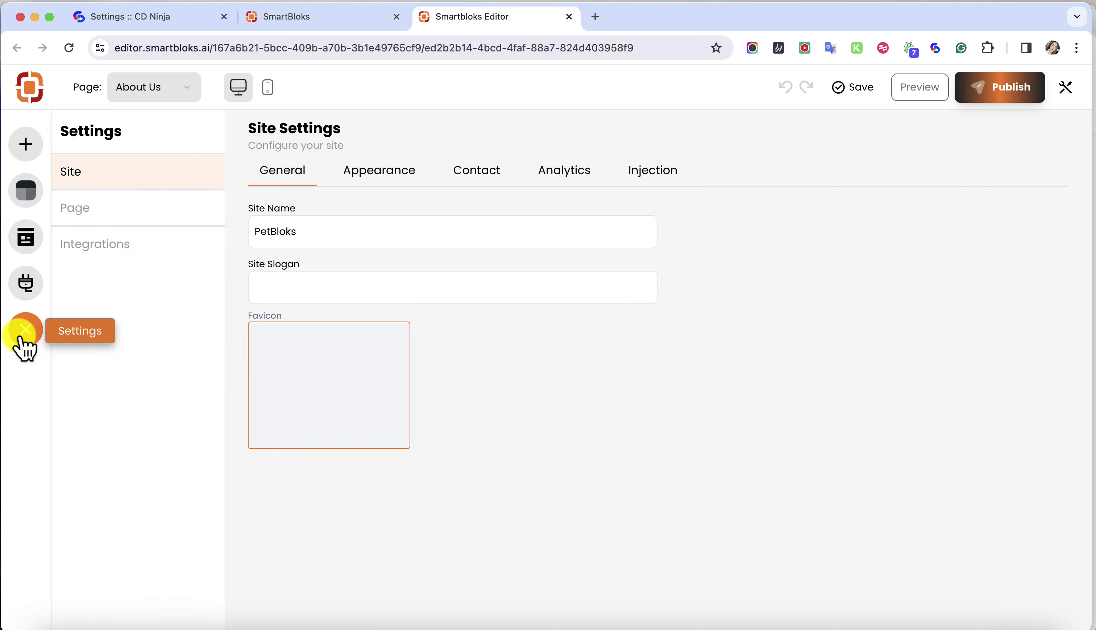
left_click(104, 246)
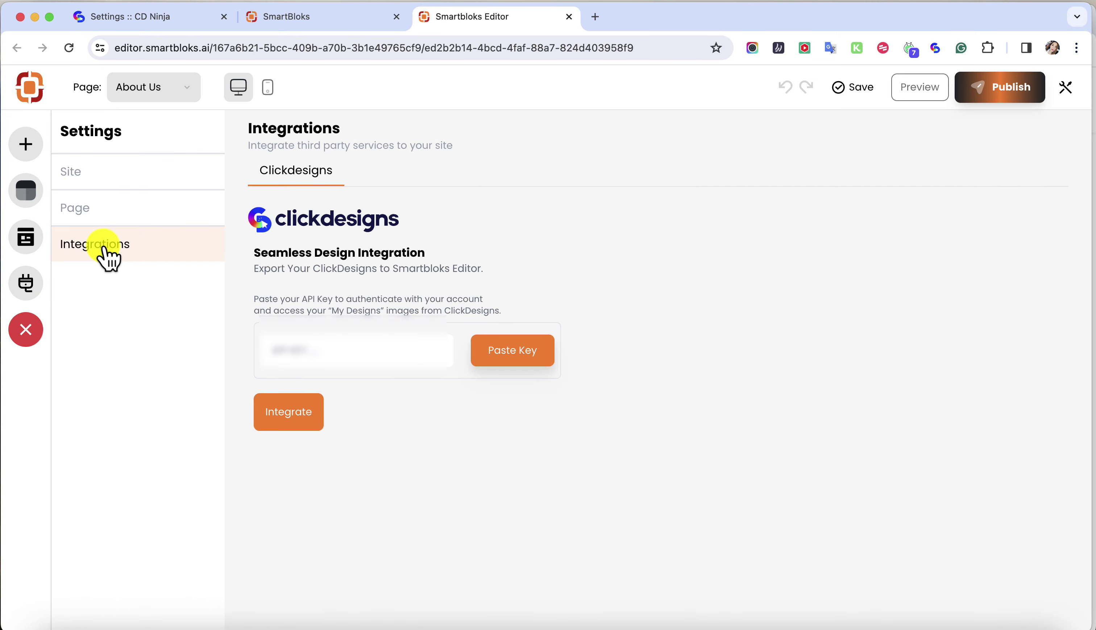
left_click(299, 350)
key("super+v")
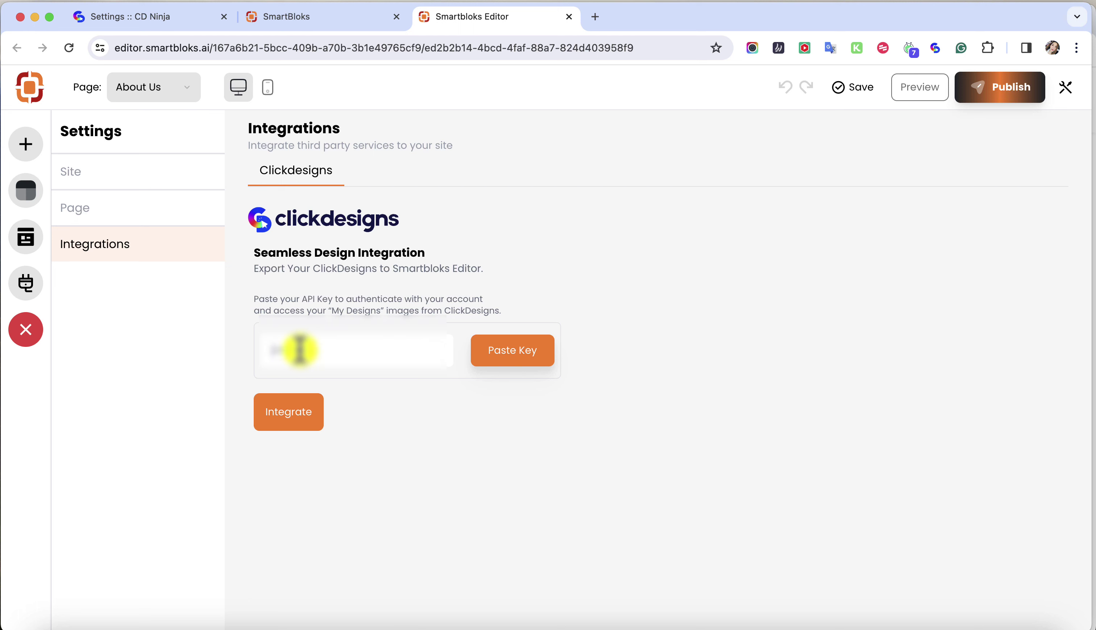
left_click(299, 411)
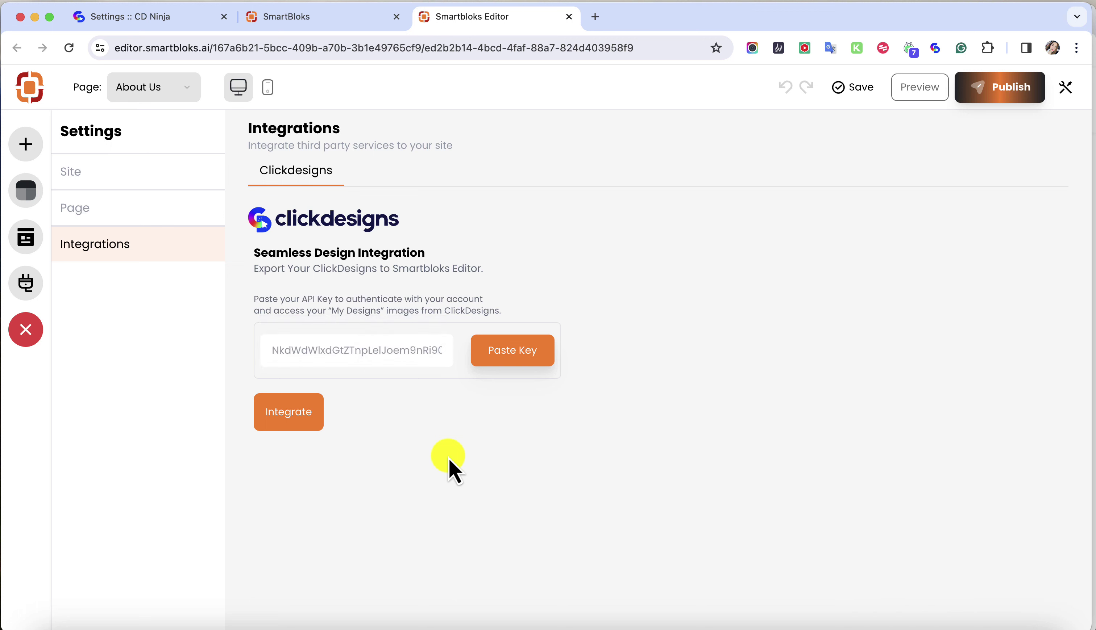
left_click(22, 339)
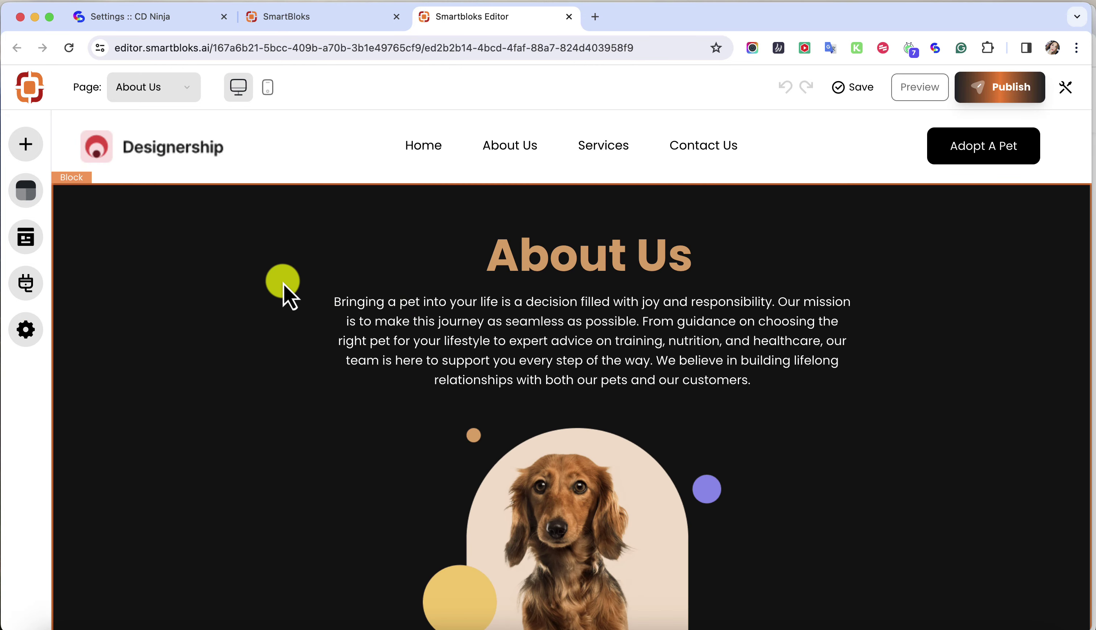
Set the header logo to the Premium Pet House design from the ClickDesigns media library.
left_click(1004, 89)
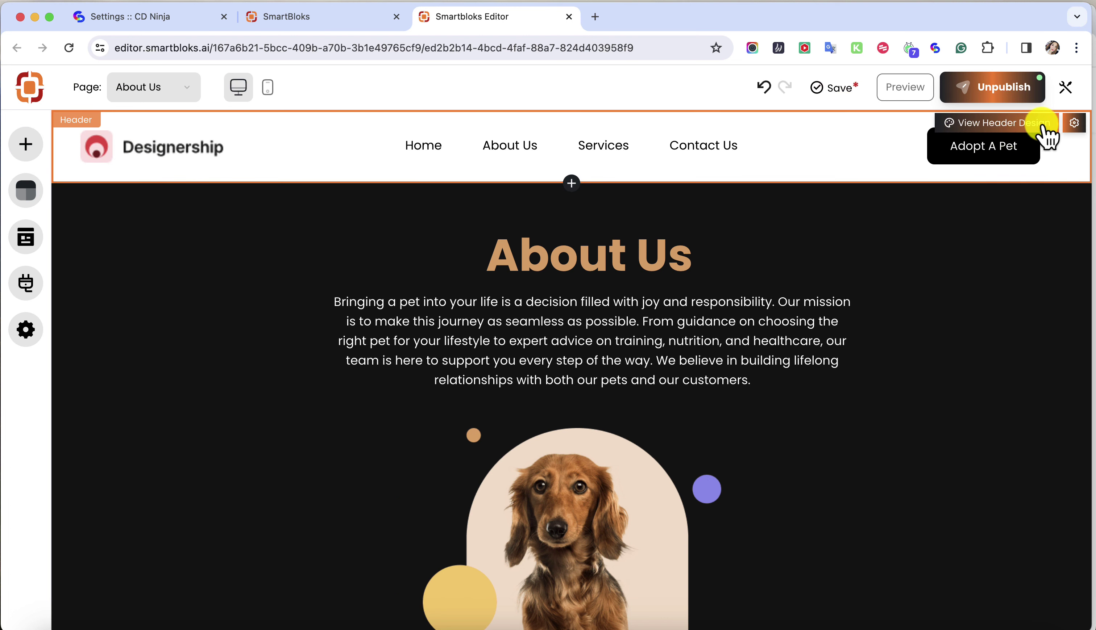
left_click(1072, 124)
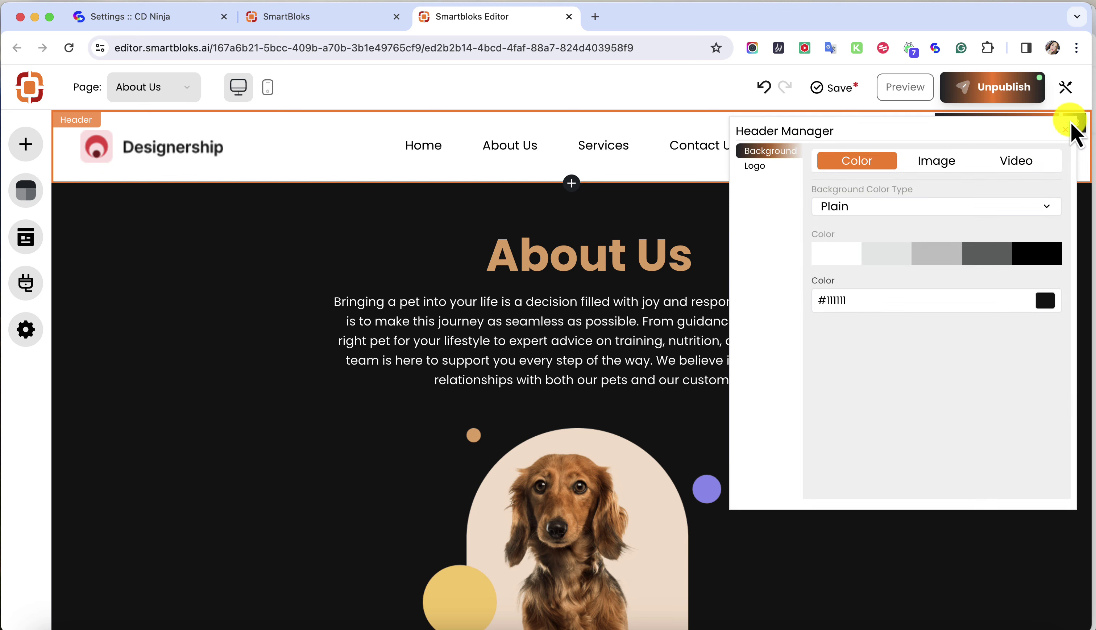
left_click(756, 167)
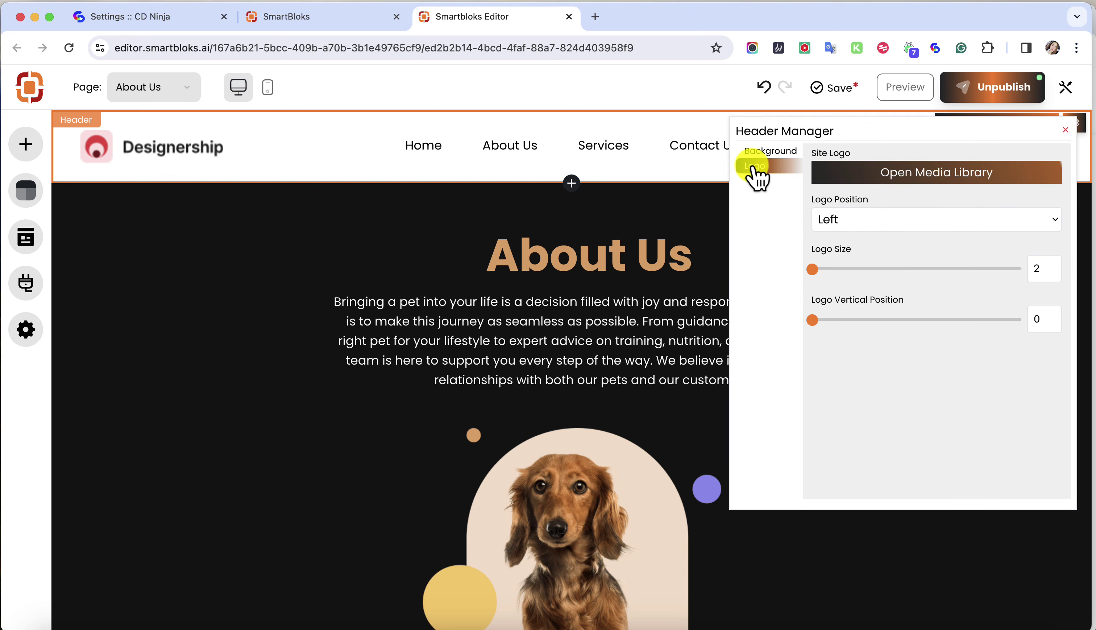
left_click(866, 179)
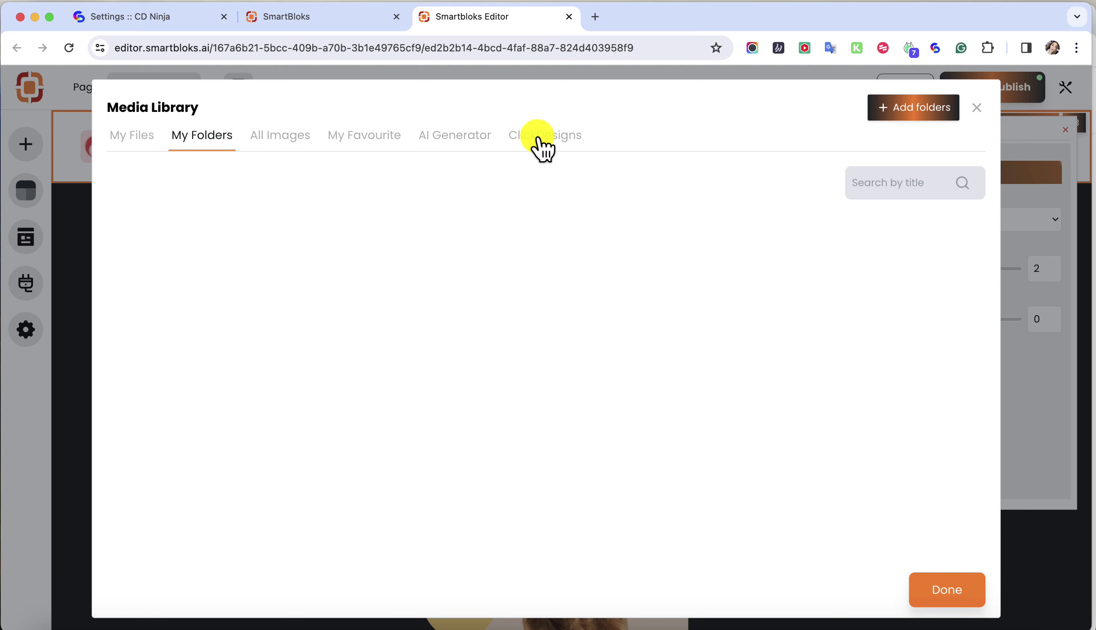
left_click(543, 150)
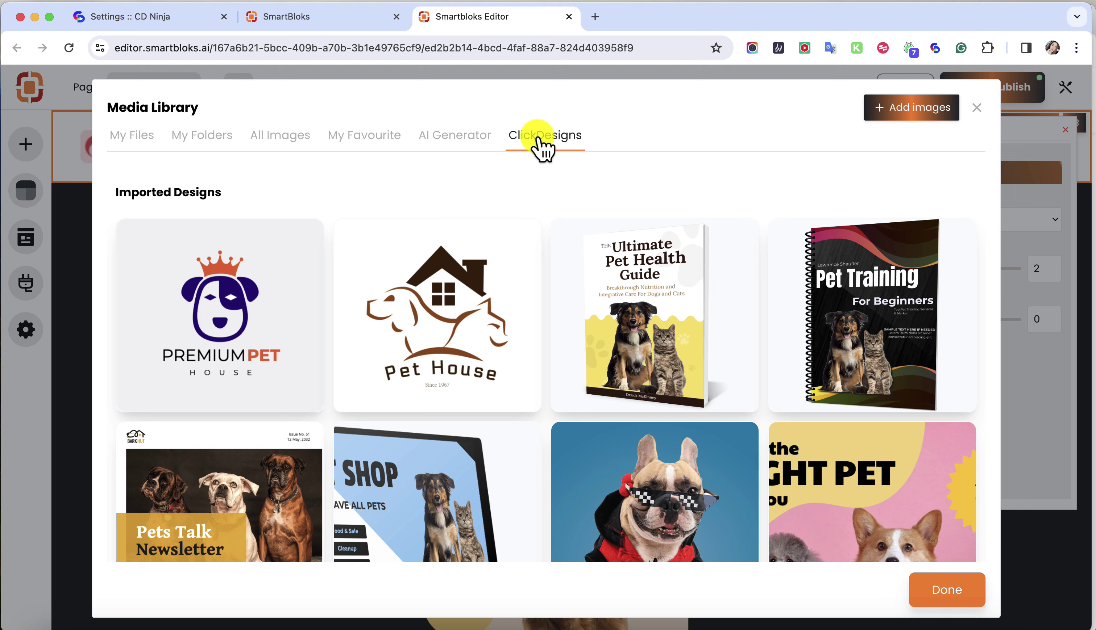
left_click(220, 311)
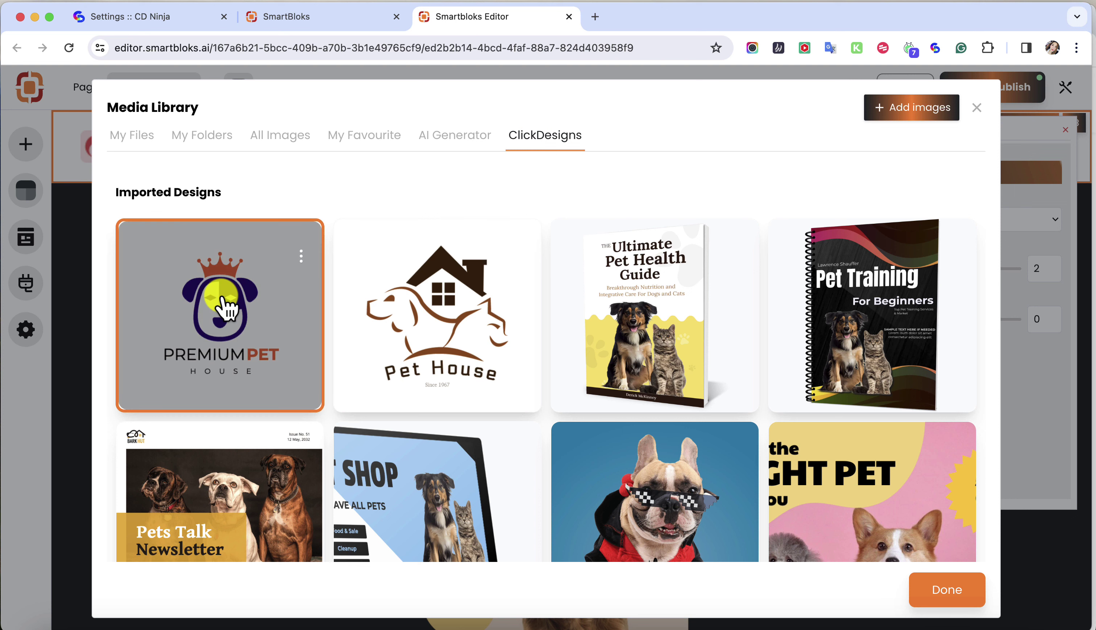
left_click(944, 592)
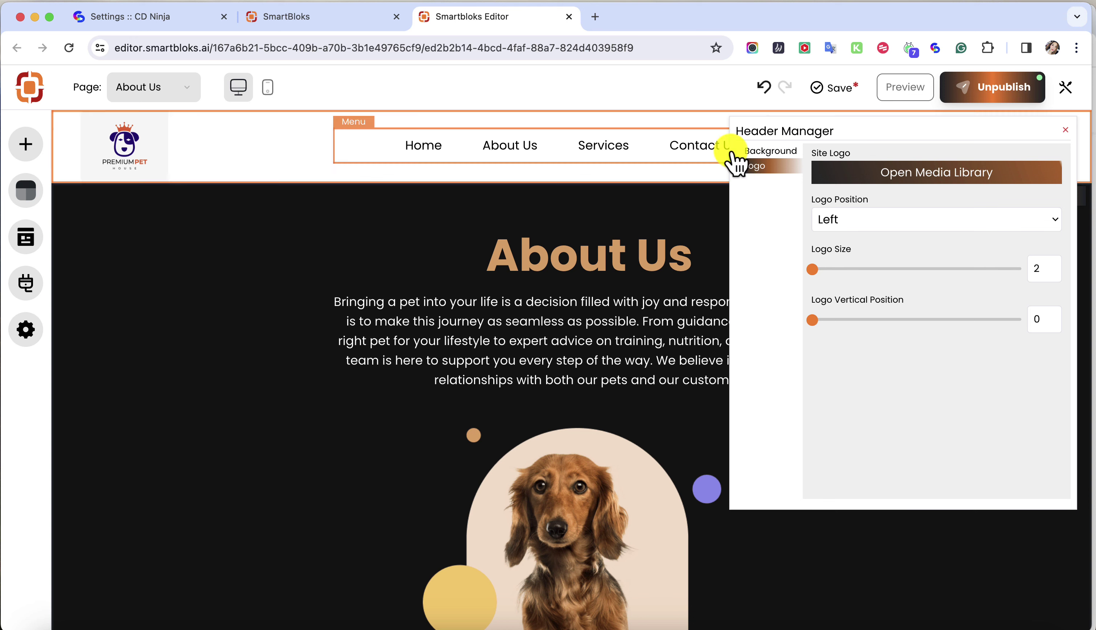
left_click(1065, 130)
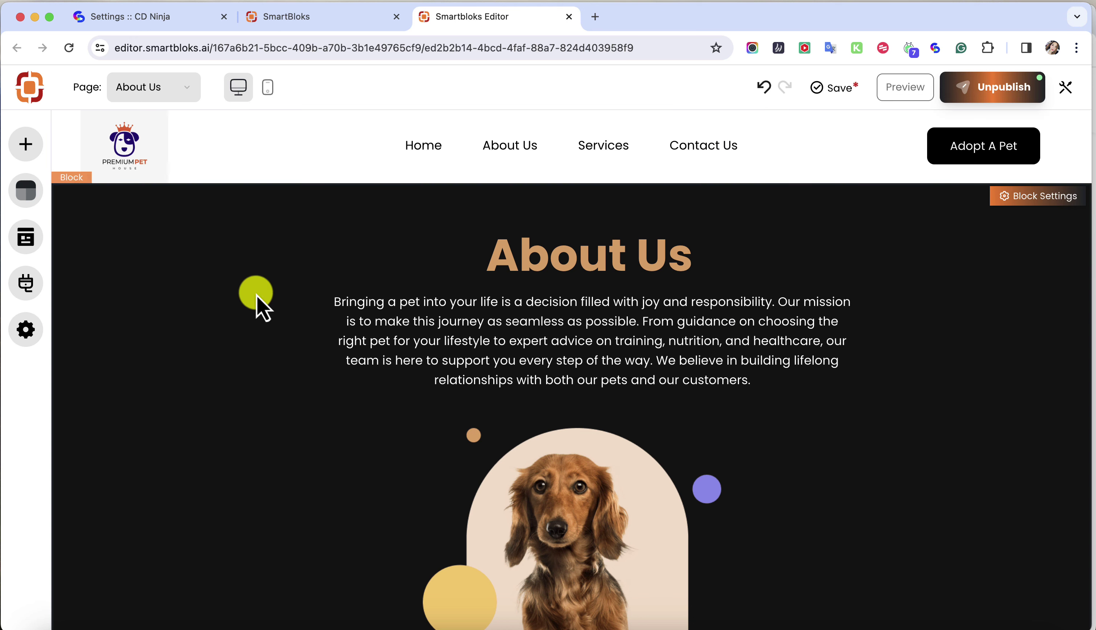
scroll(239, 384, "down", 5)
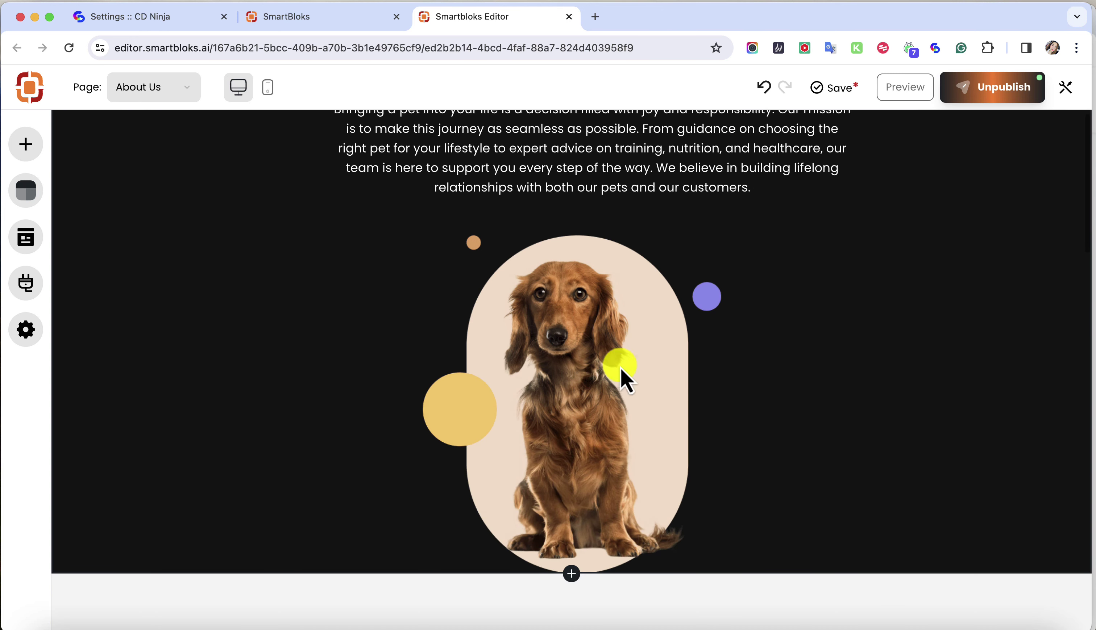
scroll(579, 388, "up", 2)
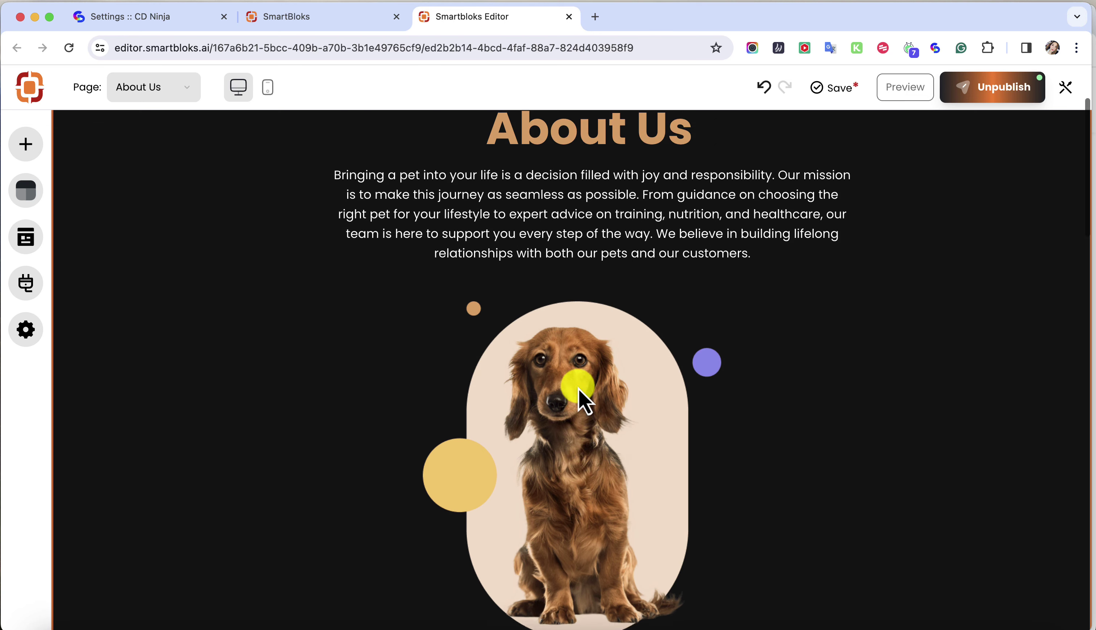
scroll(580, 393, "down", 3)
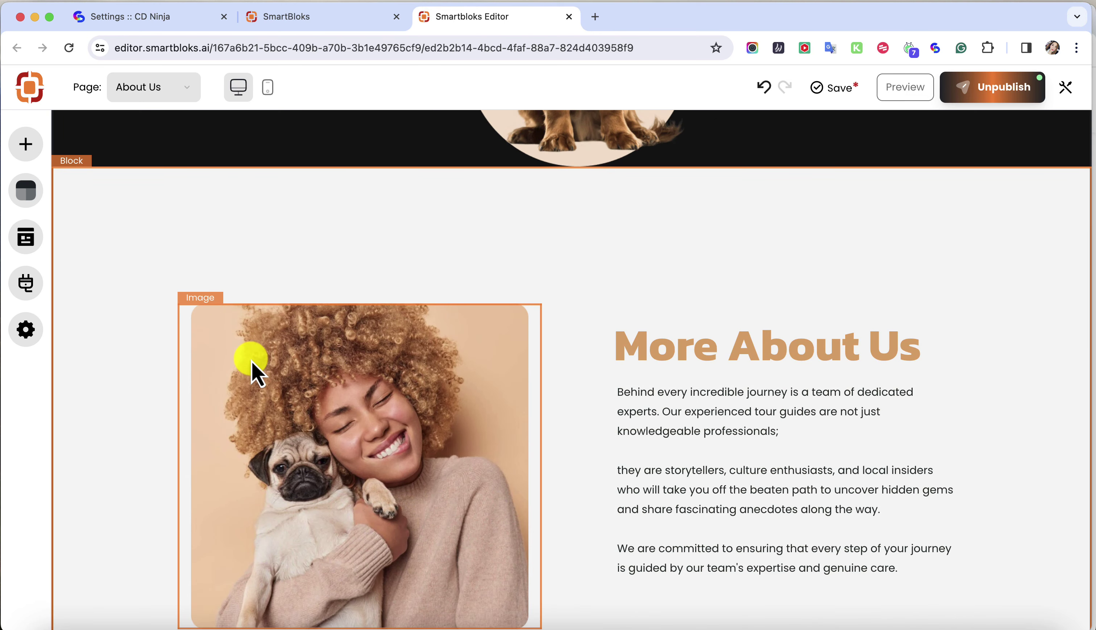
Swap the More About Us photo for the ClickDesigns French bulldog pet design.
left_click(257, 374)
scroll(252, 361, "down", 1)
left_click(554, 272)
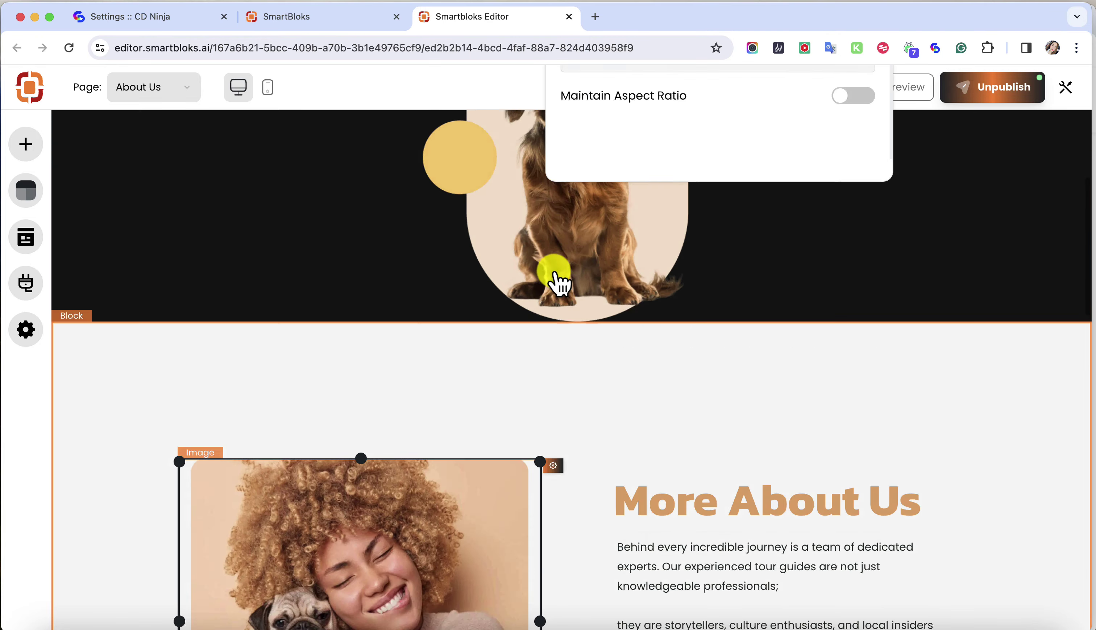
scroll(554, 273, "up", 6)
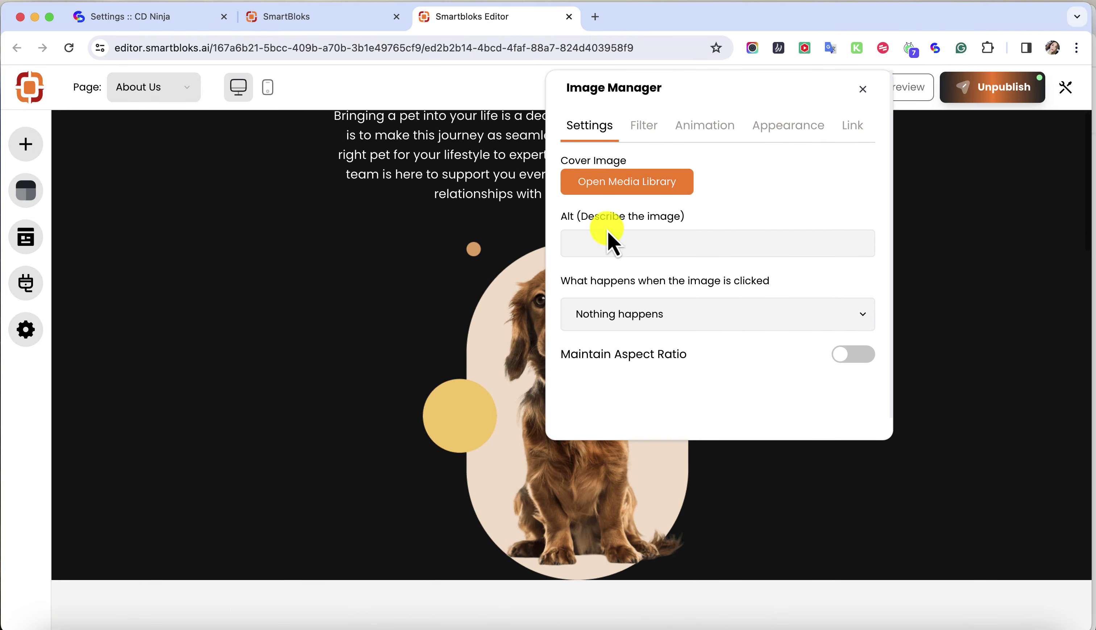
left_click(626, 185)
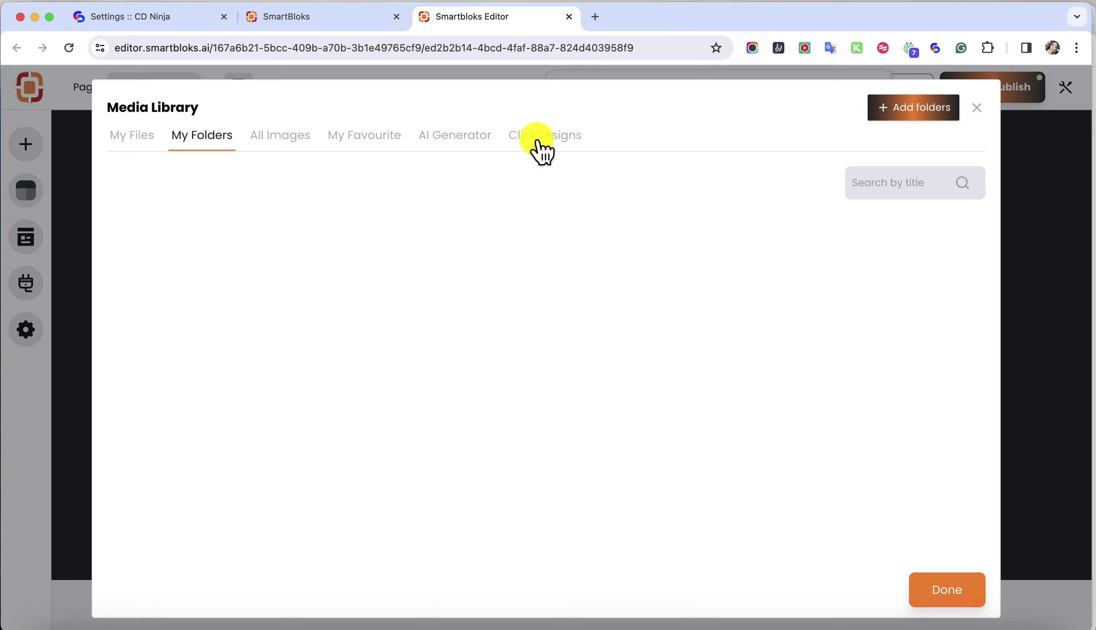
left_click(541, 153)
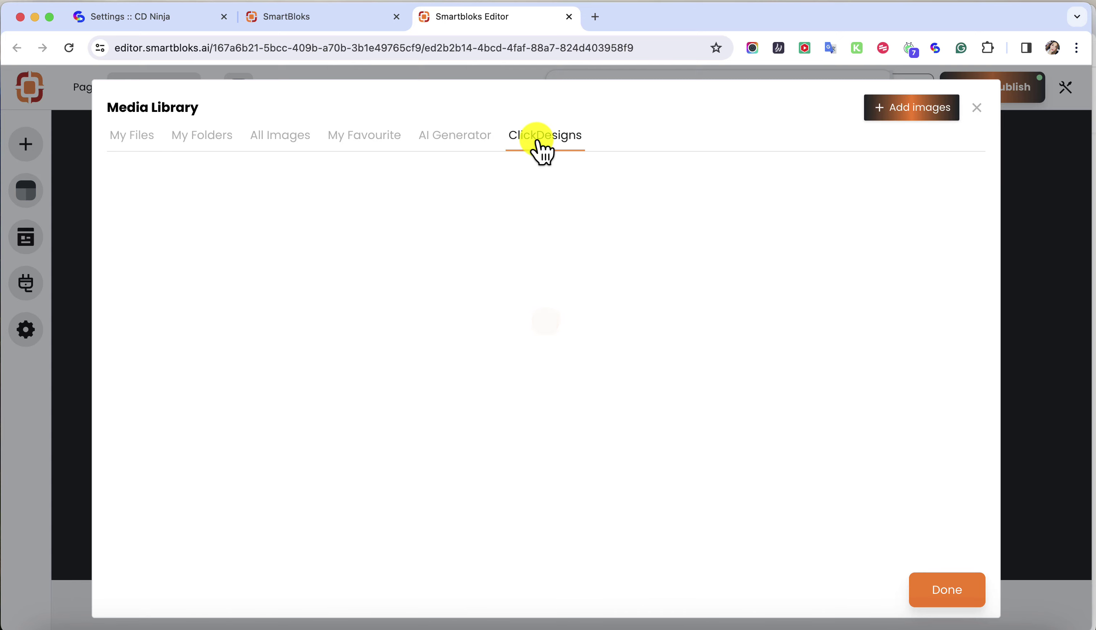
scroll(521, 289, "down", 5)
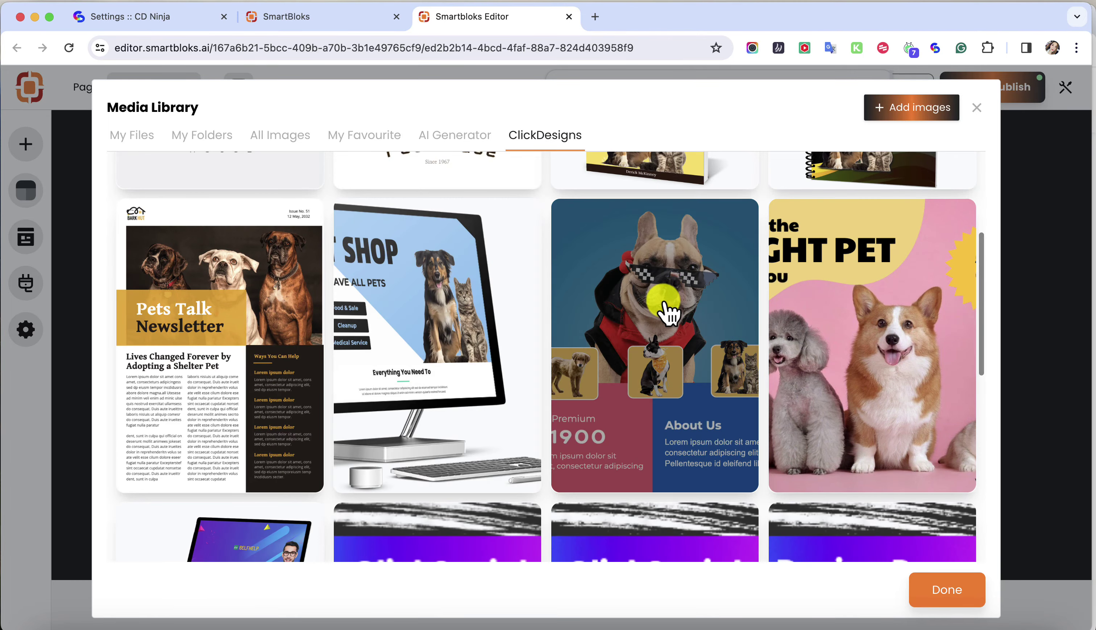
left_click(666, 306)
left_click(940, 594)
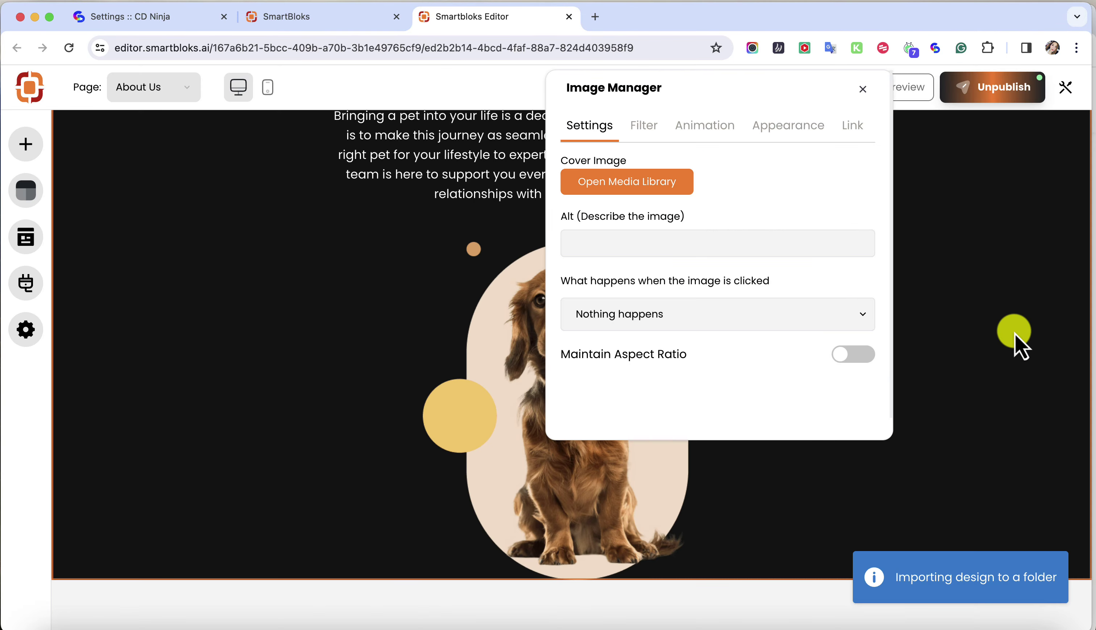
scroll(954, 326, "down", 10)
Replace the Hear from our Pet Owners avatar with the ClickDesigns Pet House design.
left_click(674, 367)
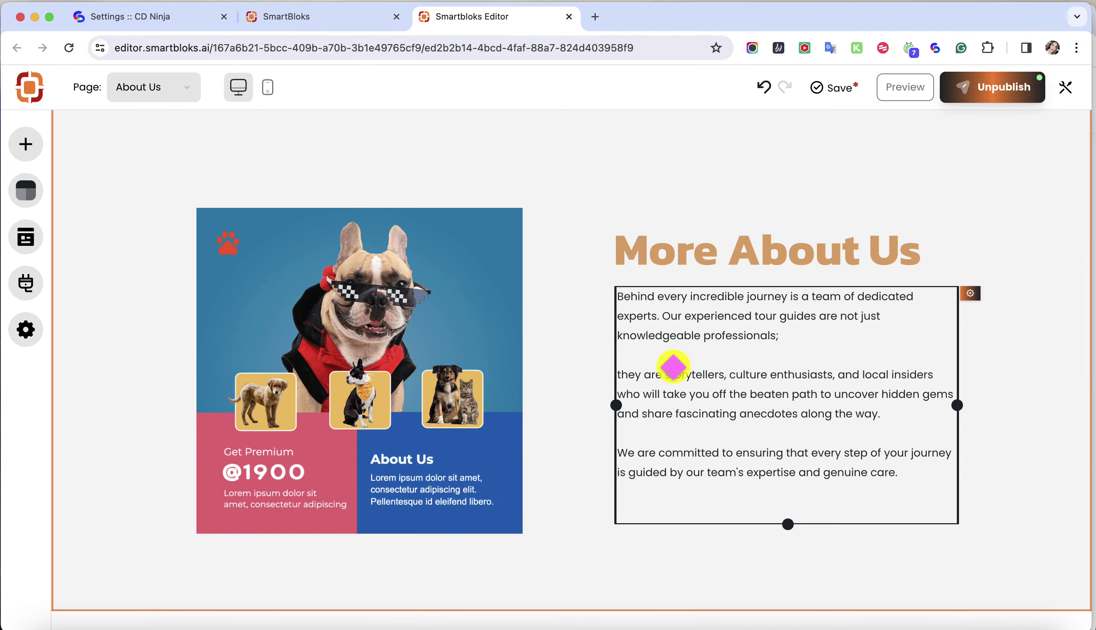
scroll(673, 367, "down", 8)
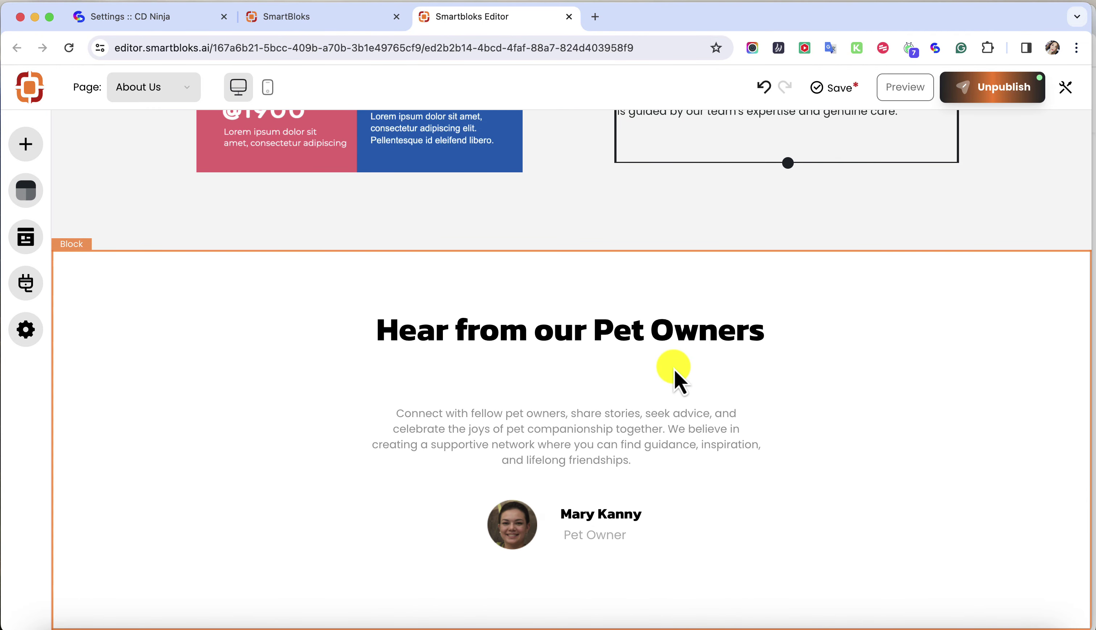
left_click(522, 537)
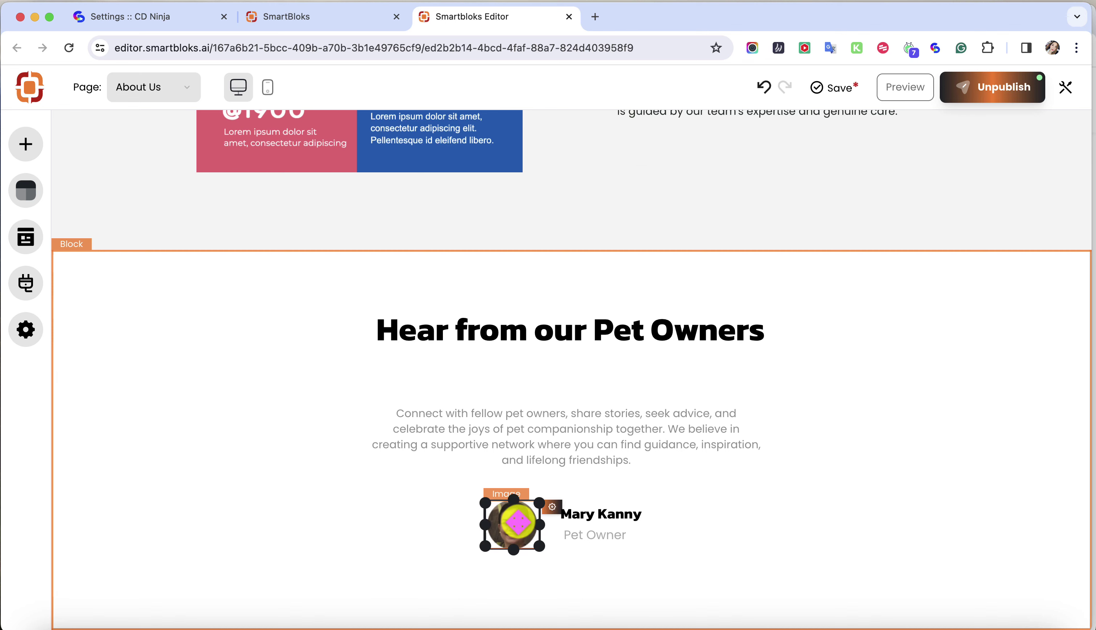
left_click(552, 507)
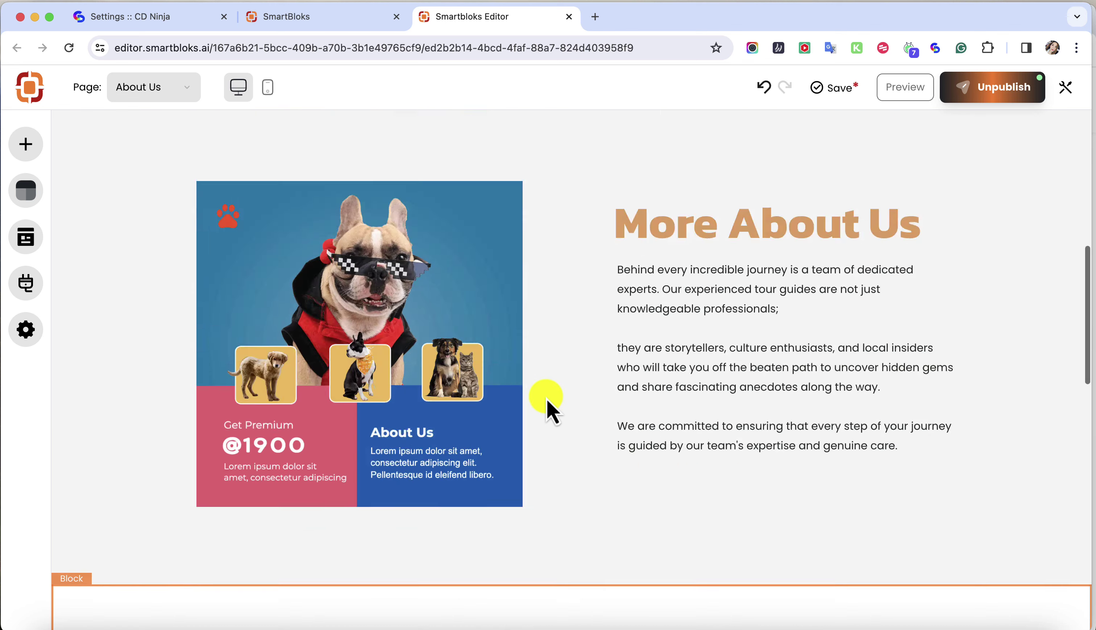
left_click(607, 376)
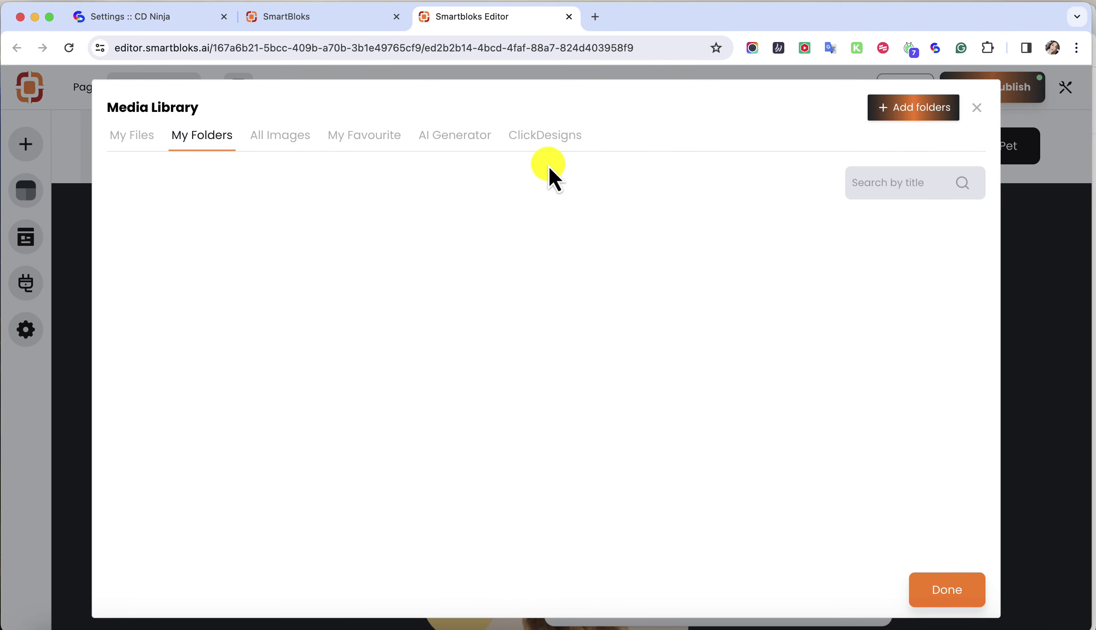
left_click(549, 136)
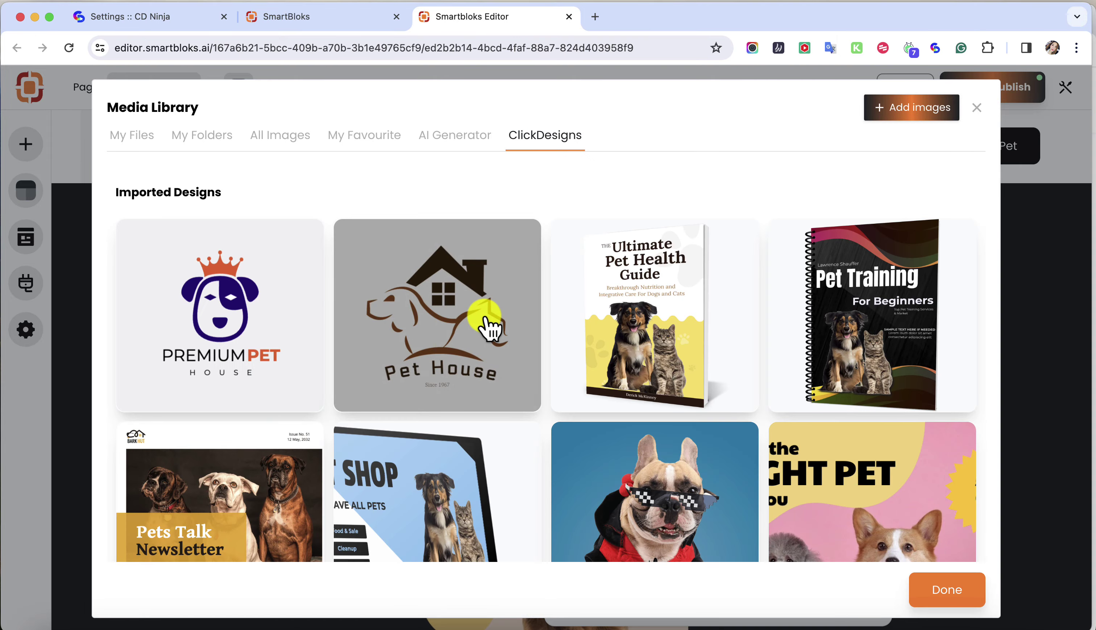
scroll(488, 326, "down", 5)
scroll(486, 325, "up", 4)
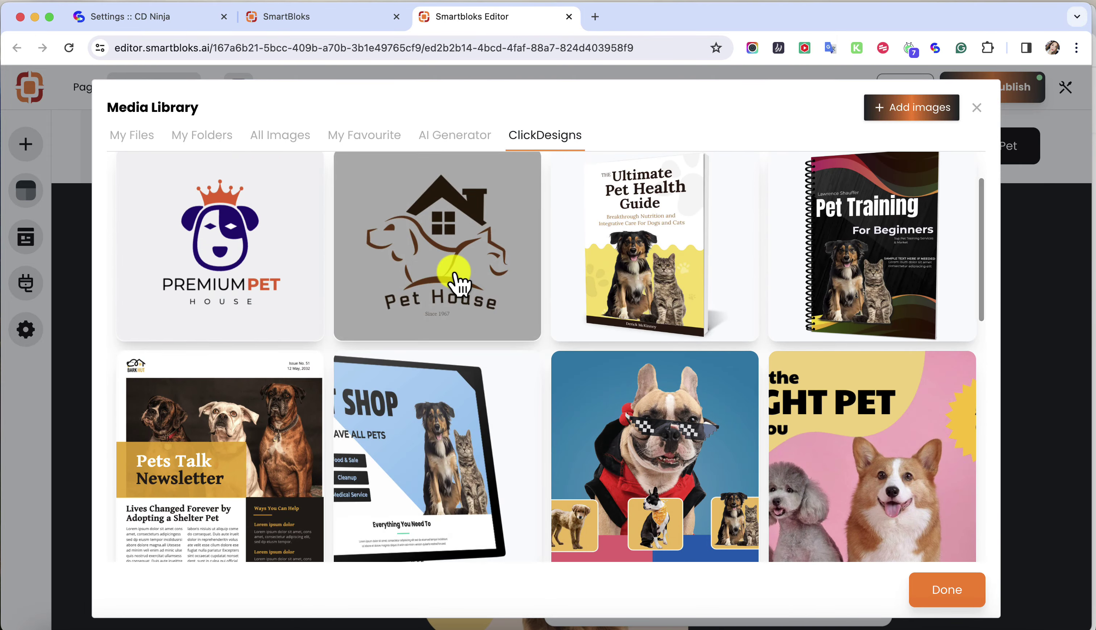
left_click(454, 275)
left_click(950, 594)
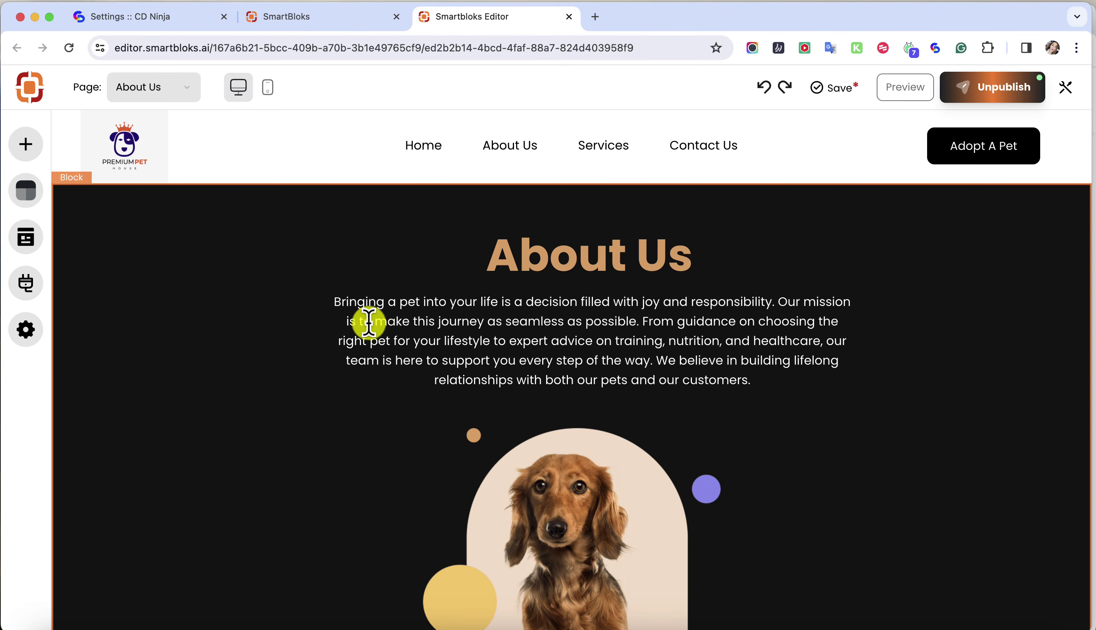
Add the 'Why Must Switch To Solar Energy' block from the Features blocks to the page.
left_click(26, 146)
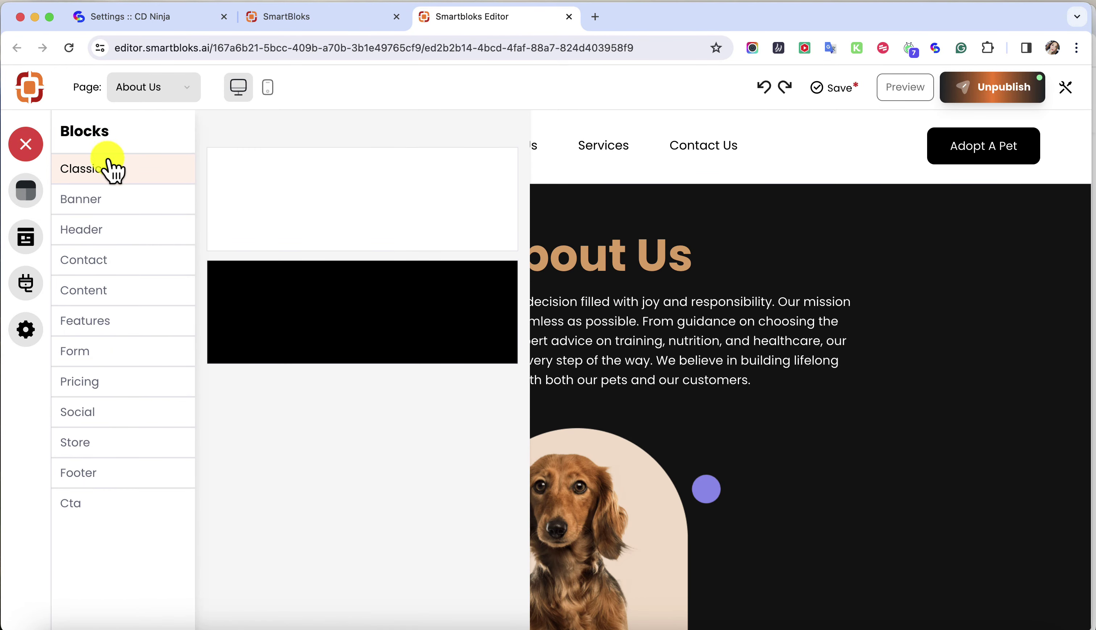
left_click(123, 326)
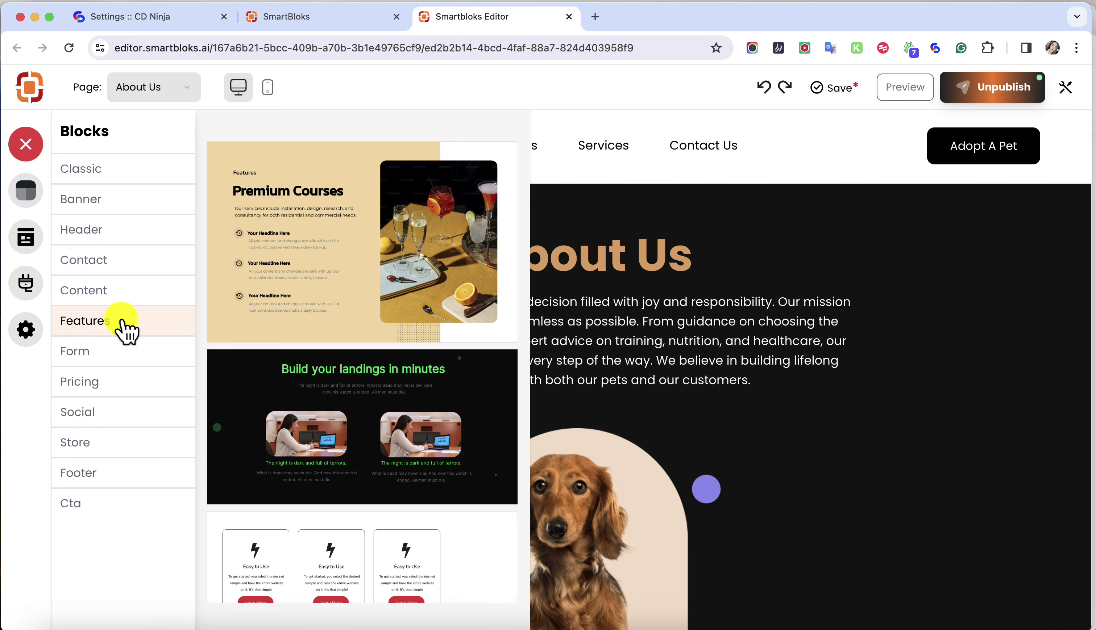
scroll(367, 300, "down", 2)
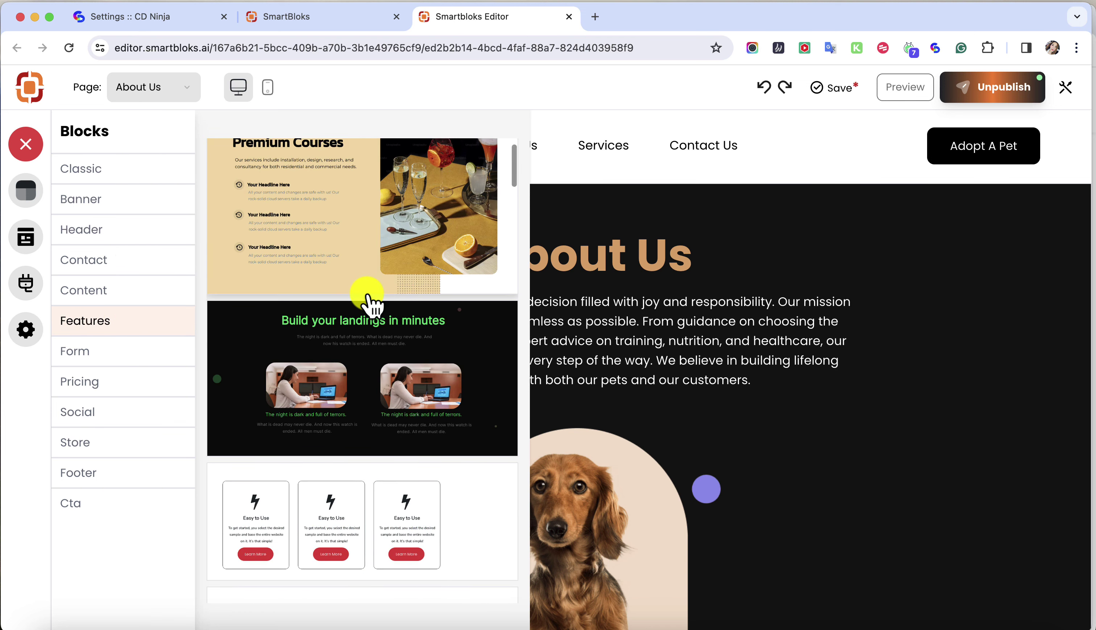
scroll(367, 300, "down", 10)
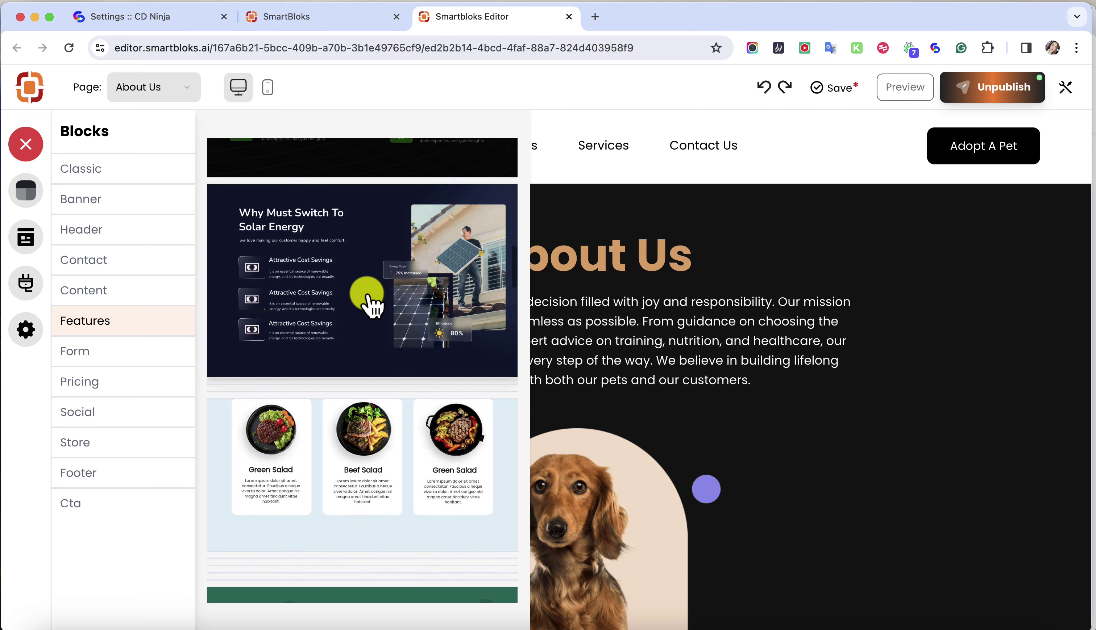
left_click(368, 298)
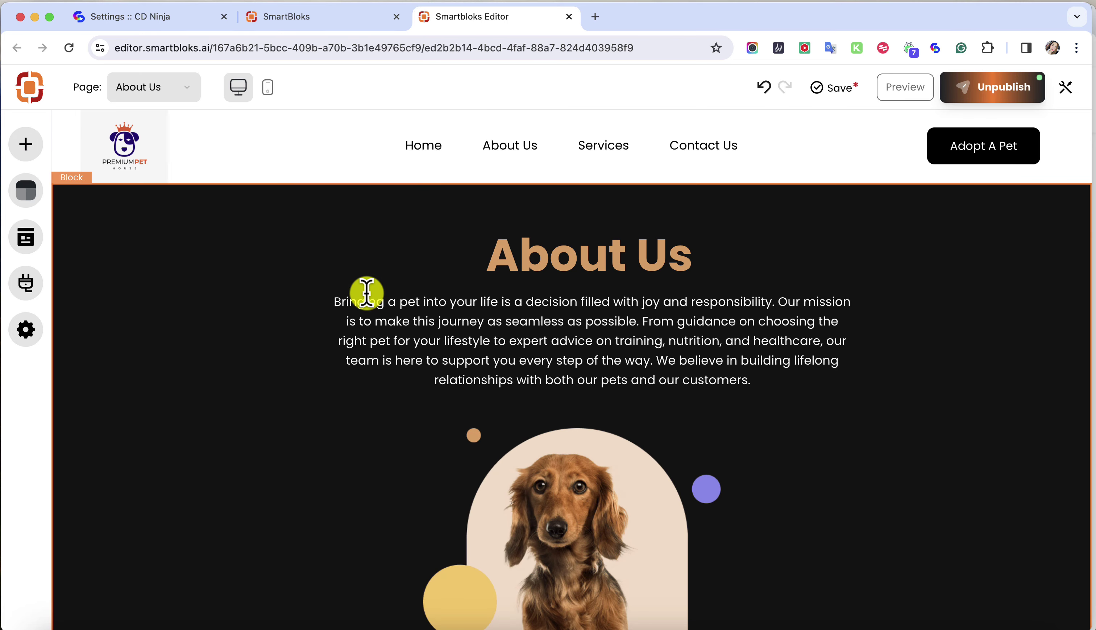
scroll(367, 295, "down", 15)
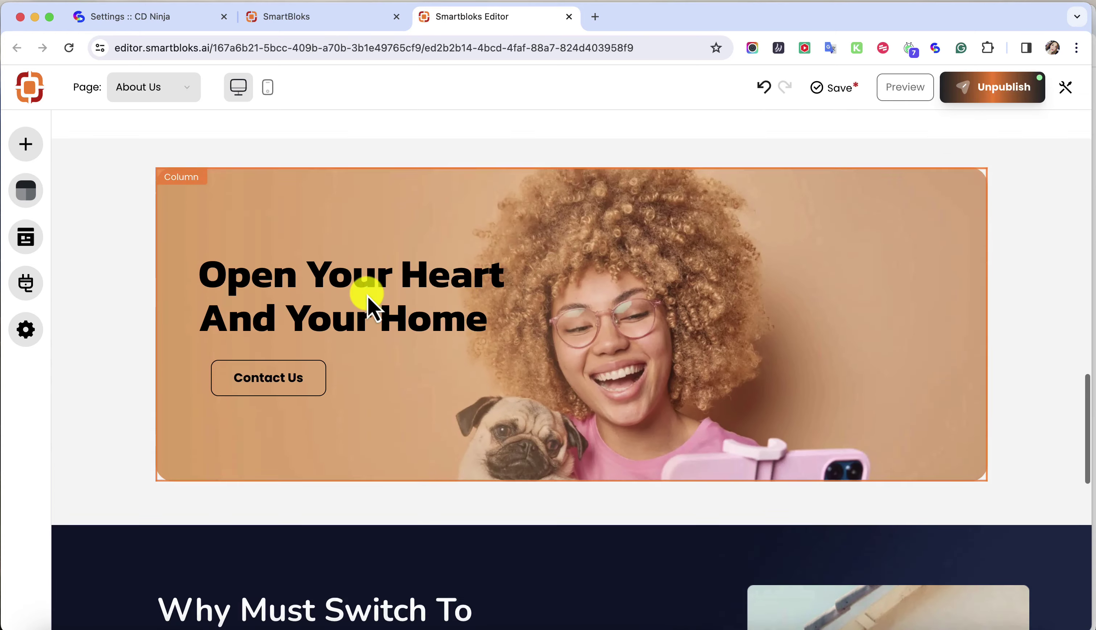
Replace the Solar Energy block's solar panel photo with the ClickDesigns Pet Shop design.
scroll(367, 304, "down", 8)
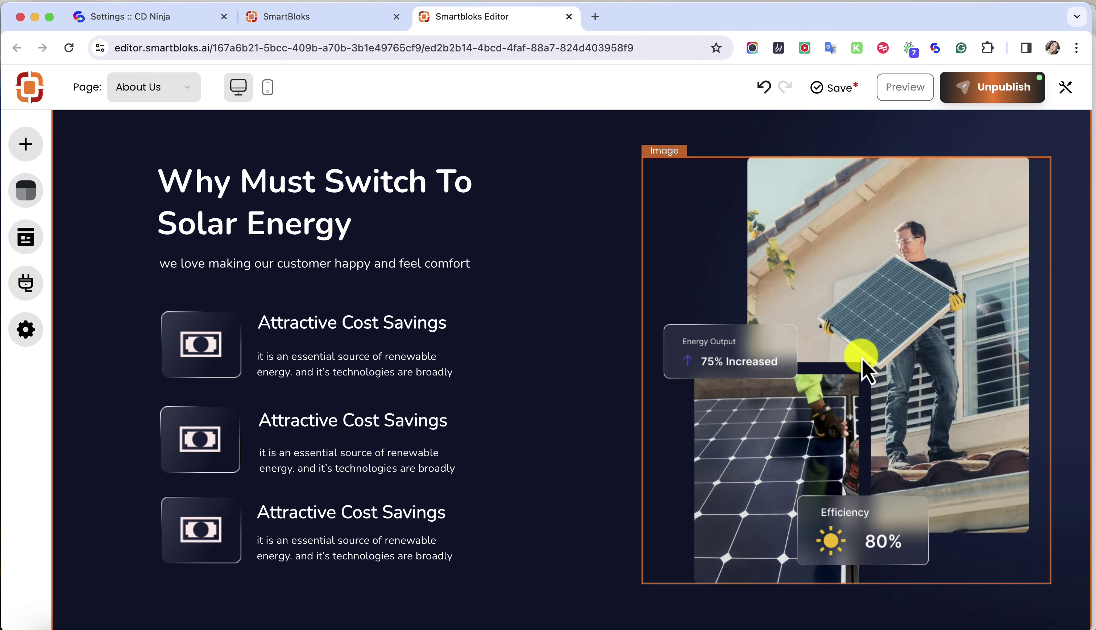
left_click(896, 299)
scroll(897, 296, "up", 2)
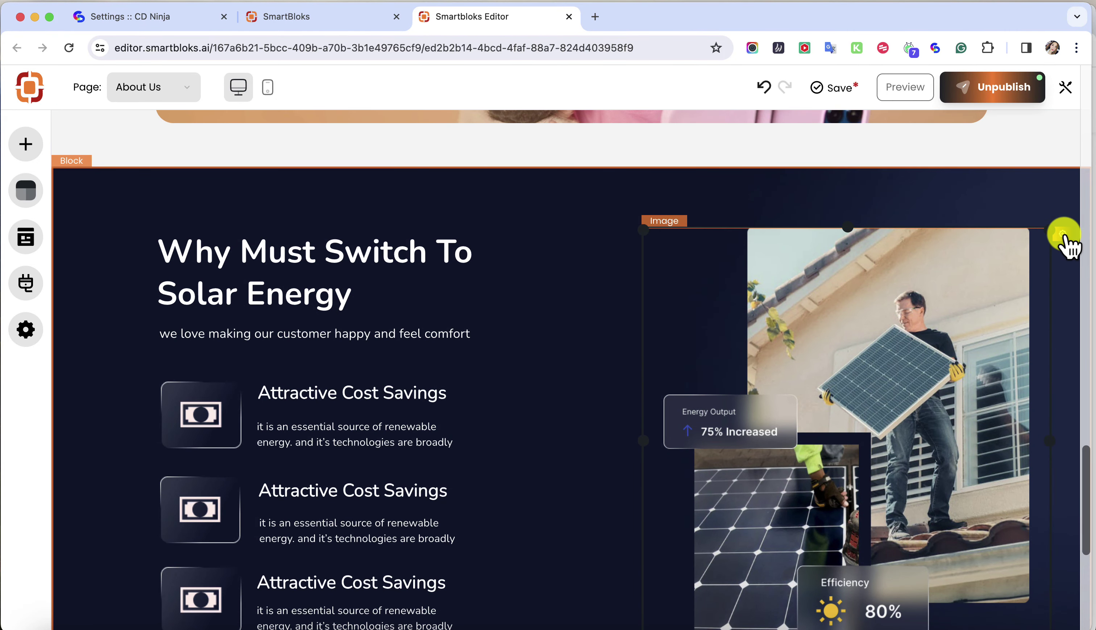
left_click(1064, 237)
scroll(802, 226, "up", 20)
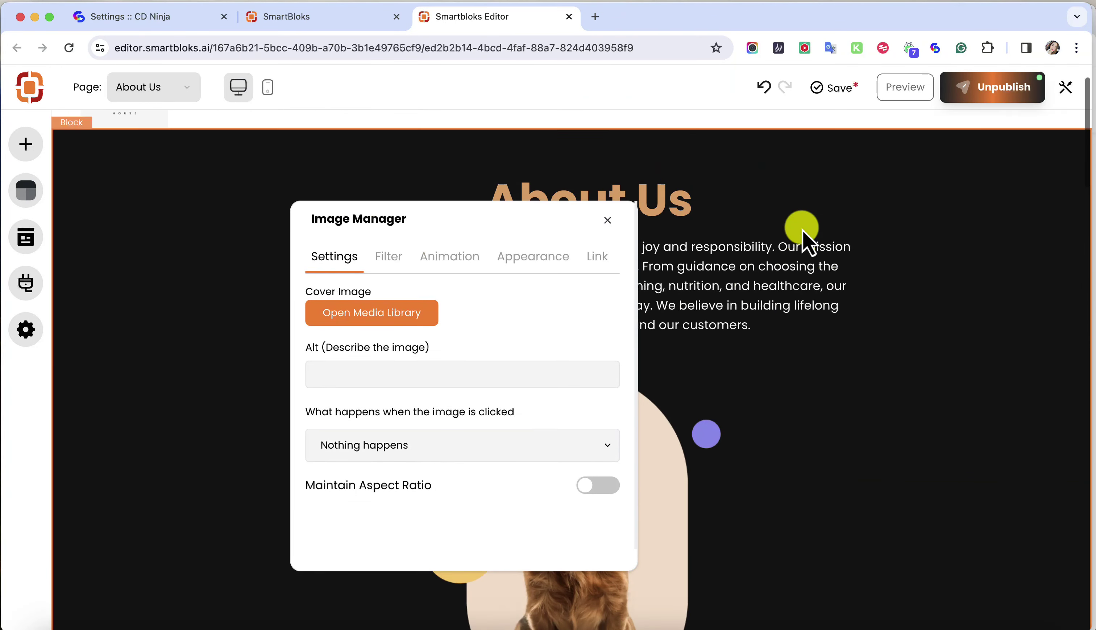
left_click(396, 313)
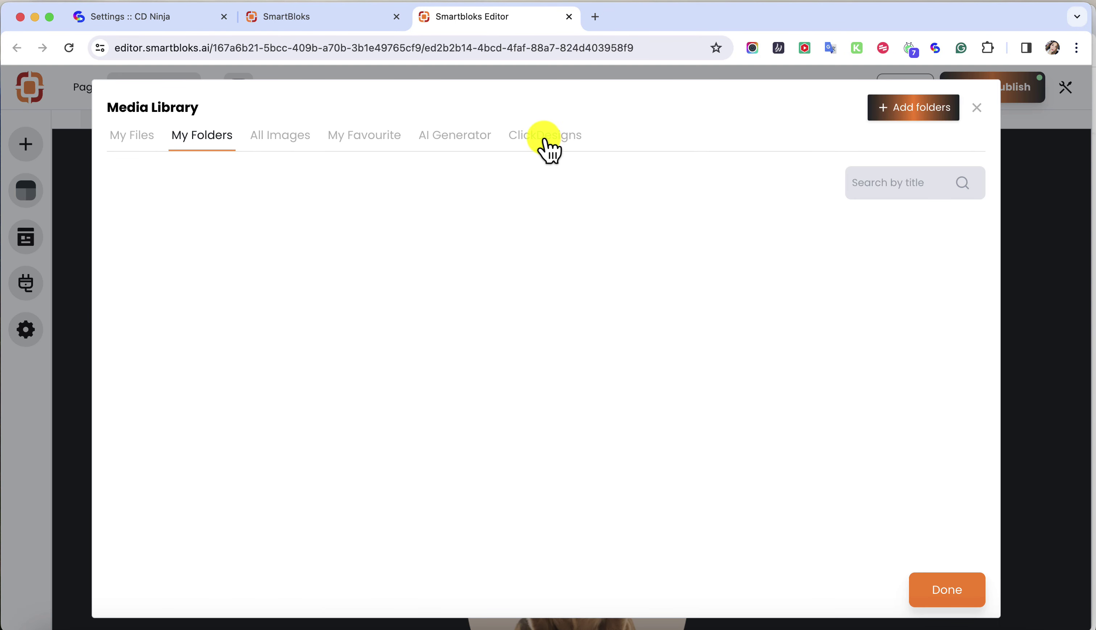
left_click(549, 148)
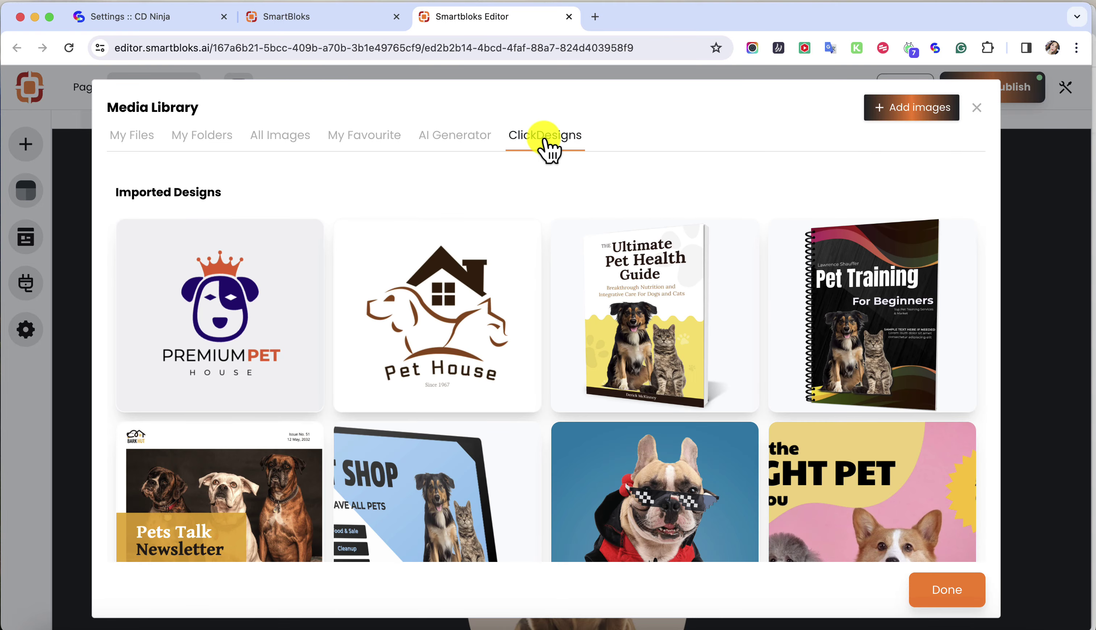
scroll(533, 294, "down", 3)
left_click(387, 372)
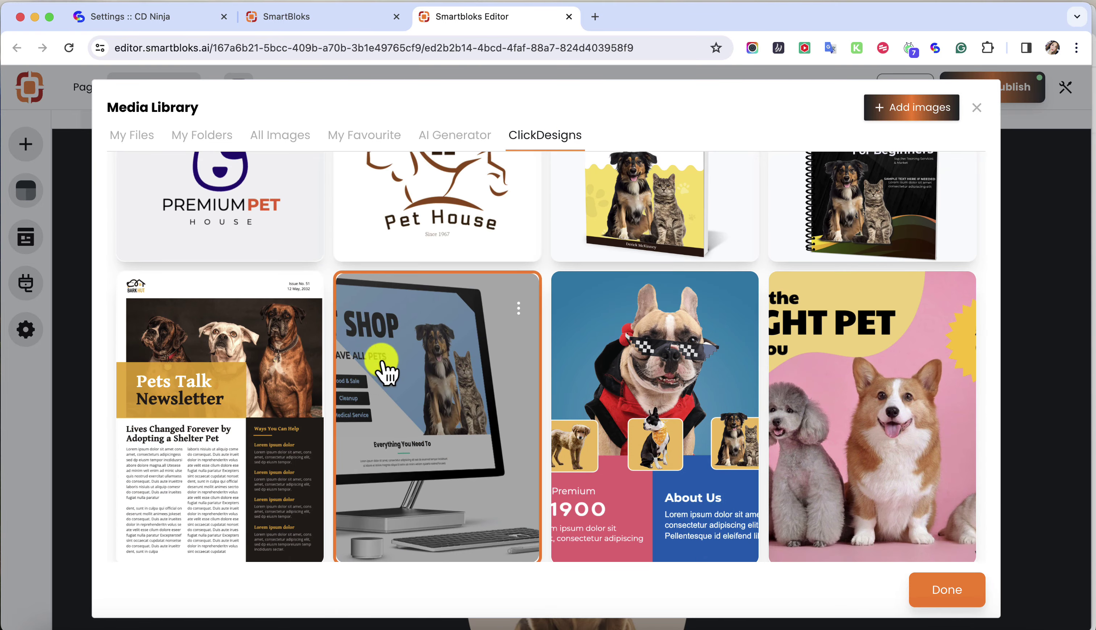
left_click(970, 590)
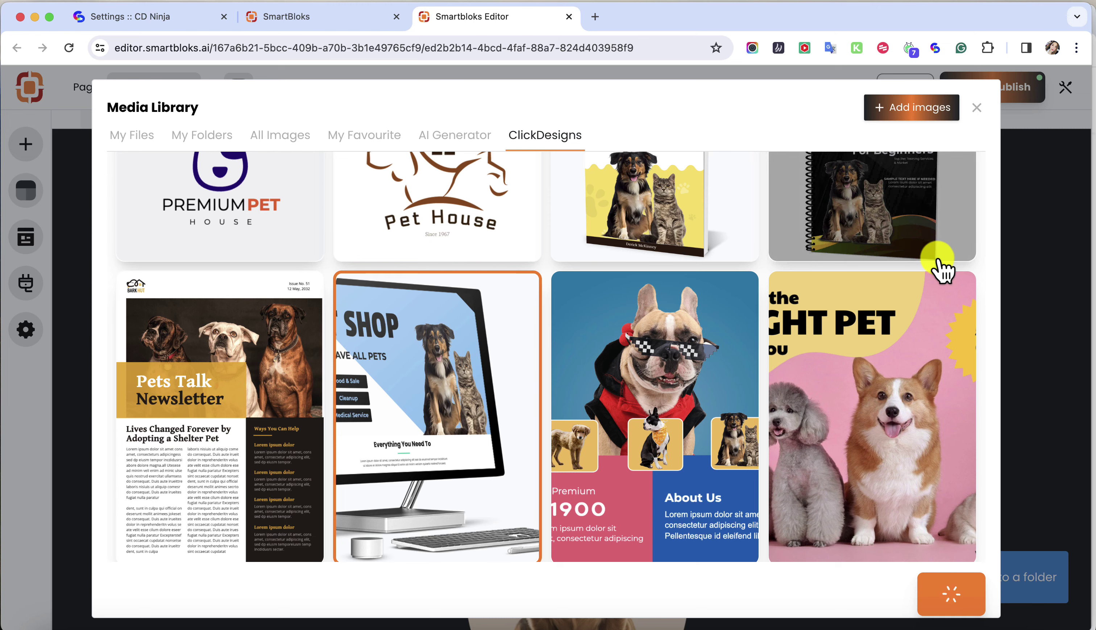
scroll(1041, 282, "down", 2)
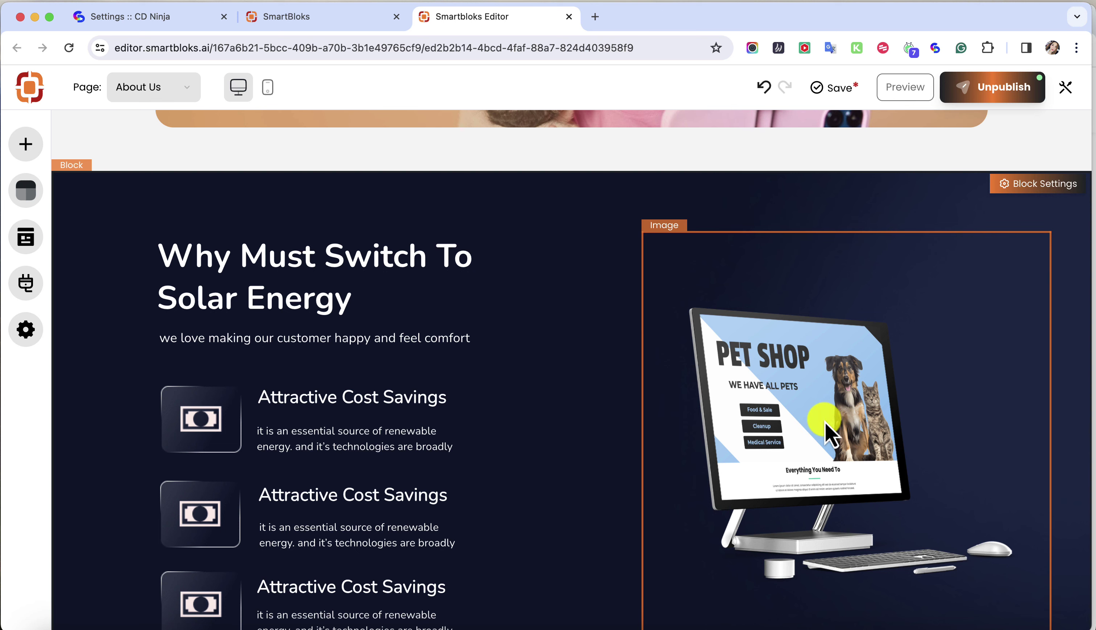
scroll(494, 367, "down", 2)
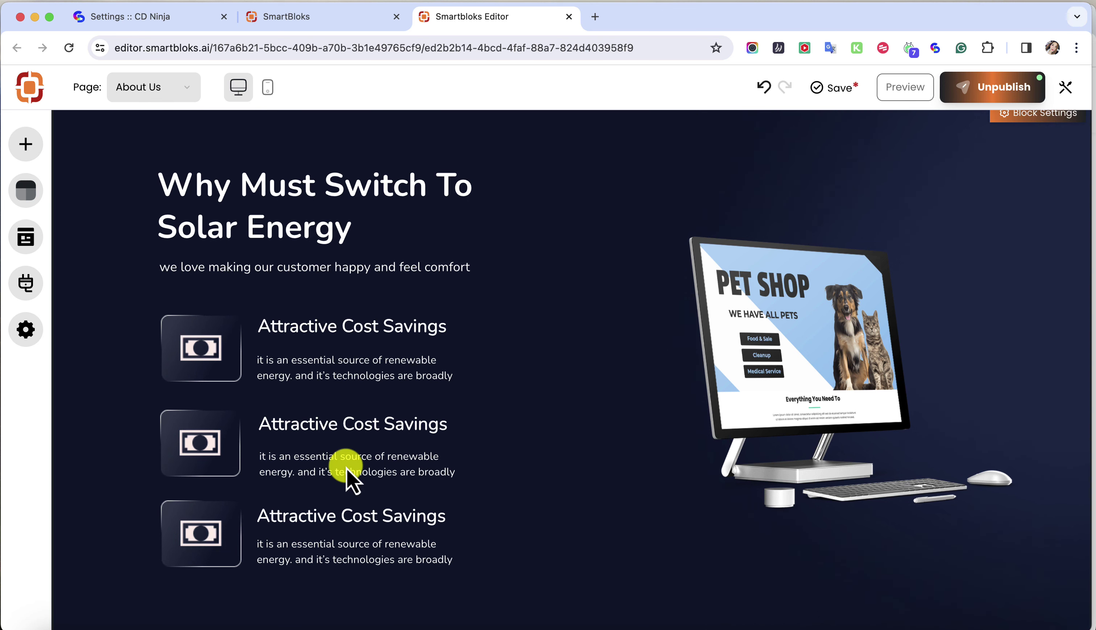
Add the E-Learning About content block below the Solar Energy section.
scroll(303, 244, "up", 8)
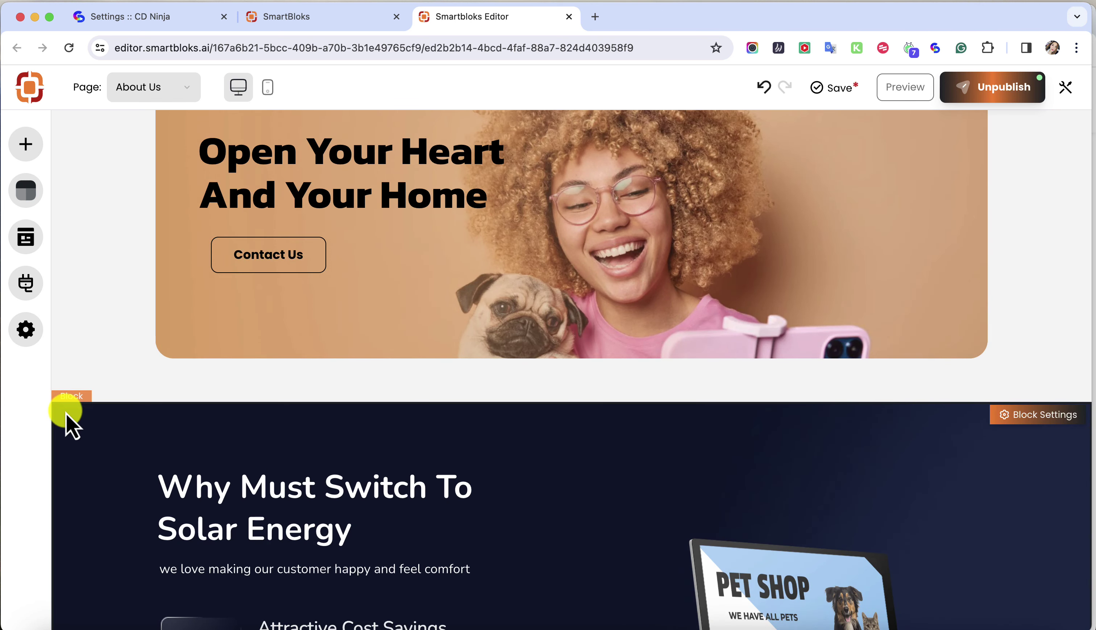
scroll(294, 403, "up", 4)
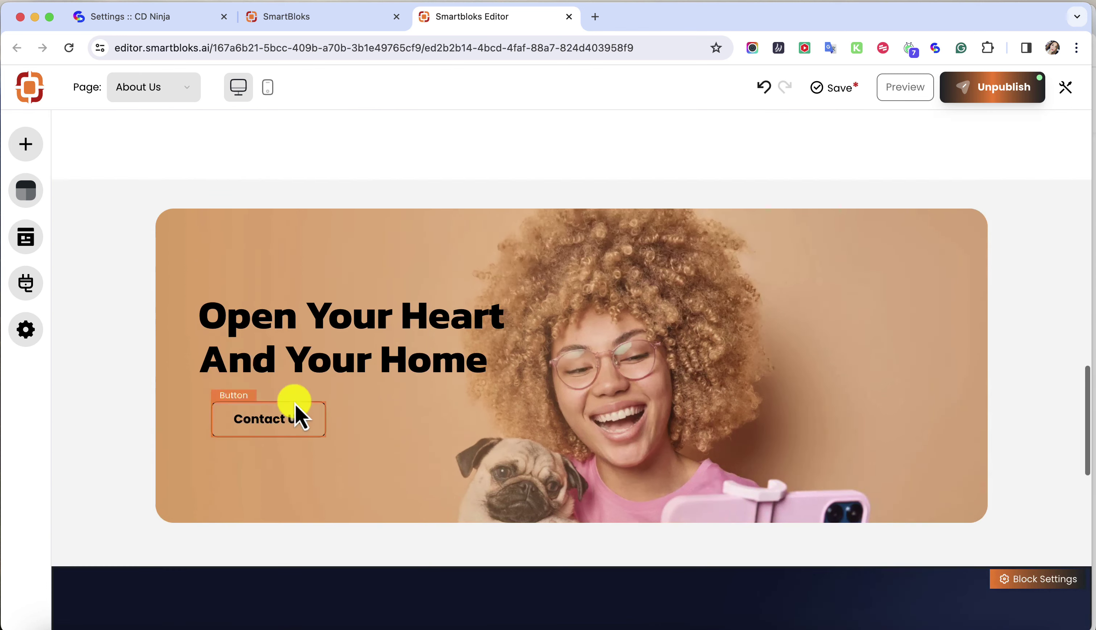
scroll(508, 348, "down", 15)
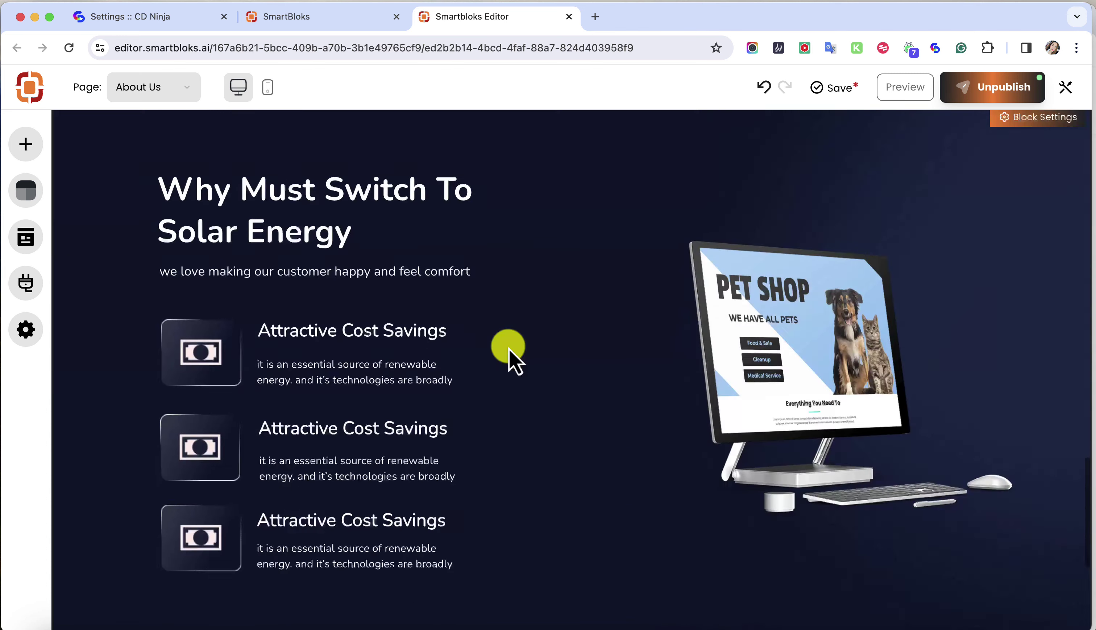
left_click(23, 156)
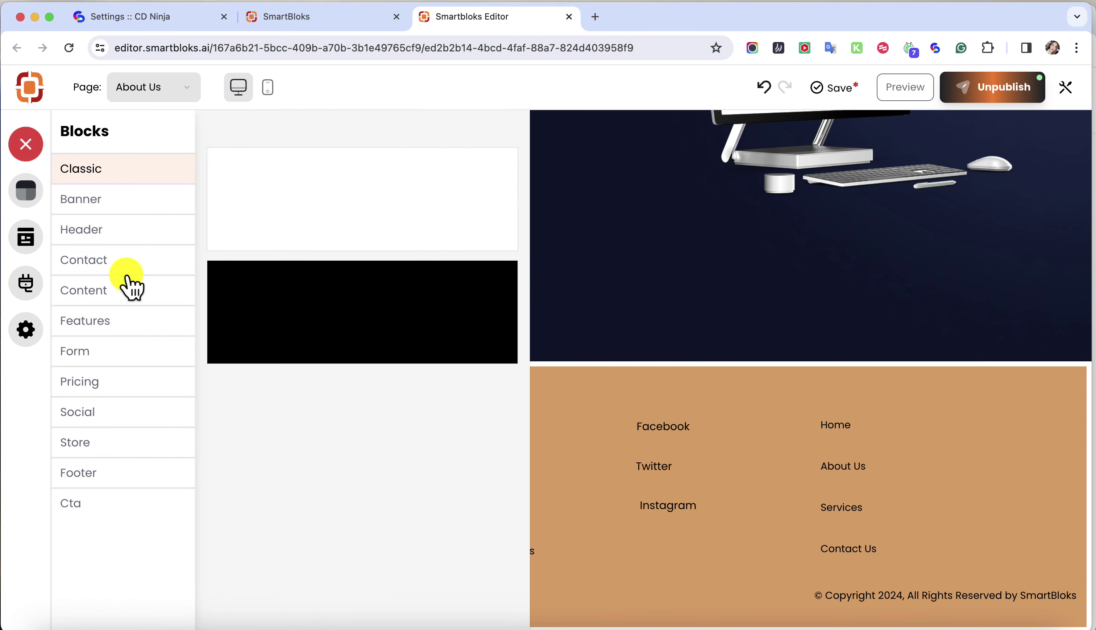
left_click(126, 290)
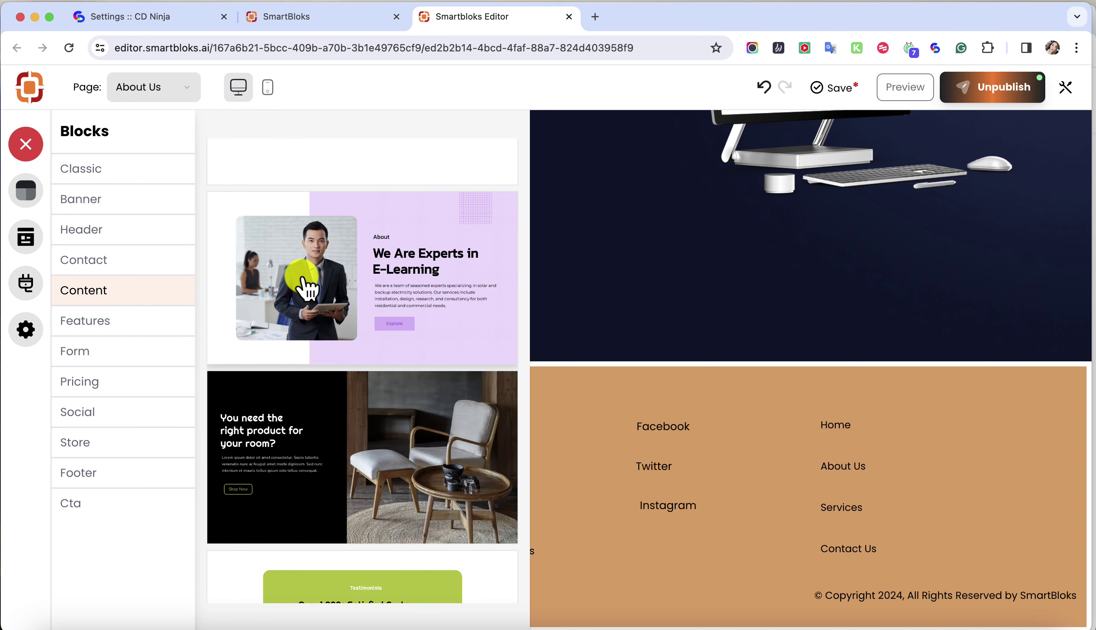
left_click(304, 280)
Add the Tour Travel Leader block to the page.
left_click(26, 147)
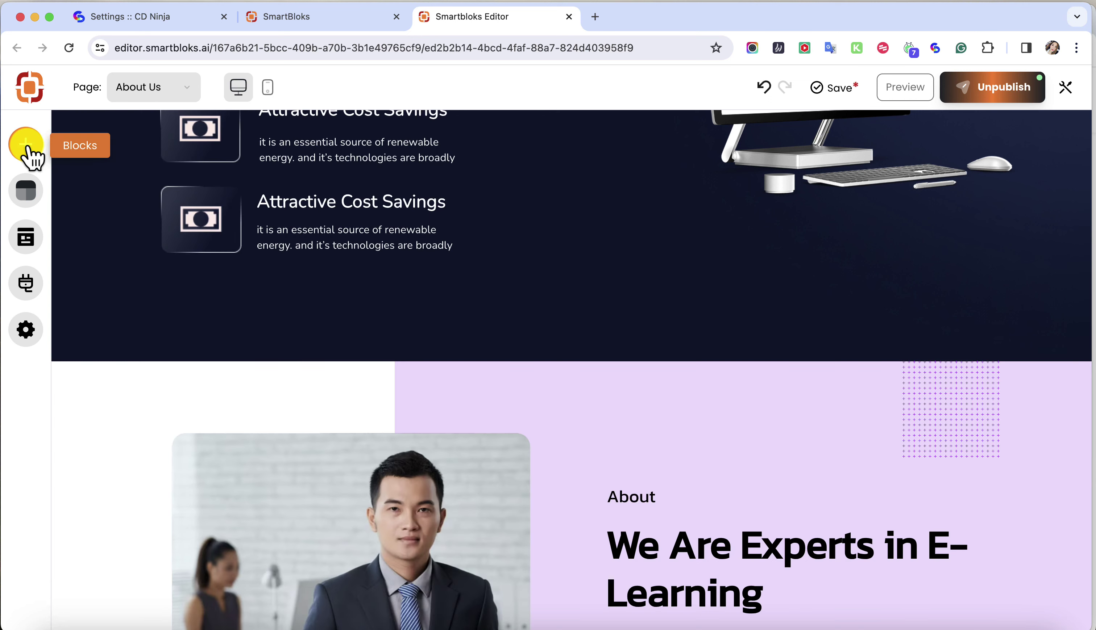
scroll(318, 337, "up", 4)
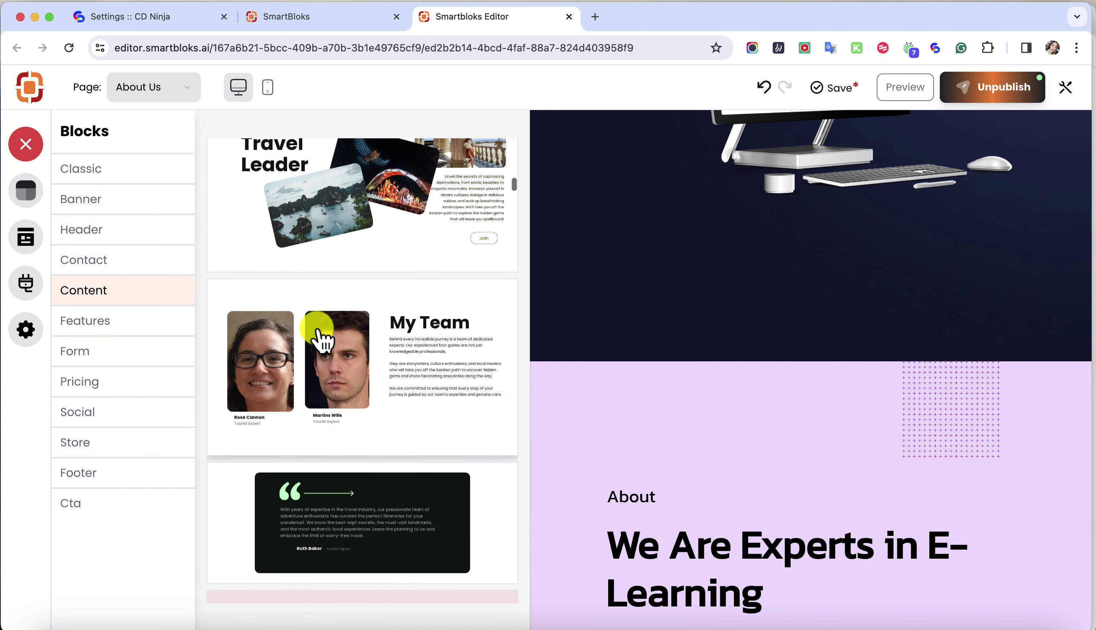
left_click(374, 194)
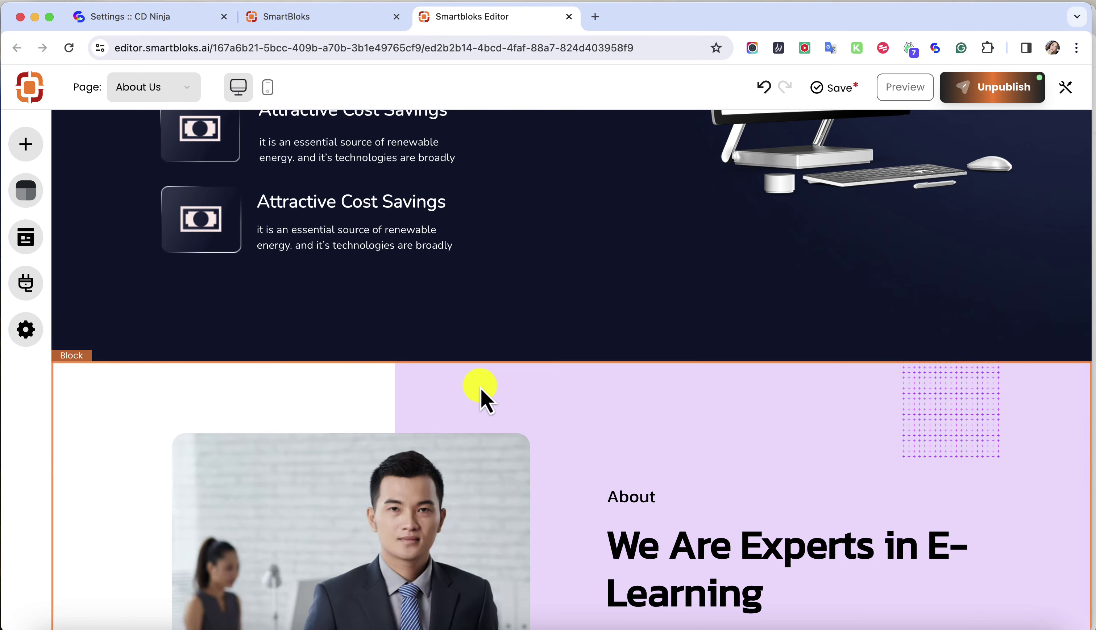
Swap the E-Learning block's businessman photo for the ClickDesigns Ultimate Pet Health Guide design.
scroll(483, 393, "down", 5)
scroll(482, 396, "down", 8)
scroll(482, 397, "up", 5)
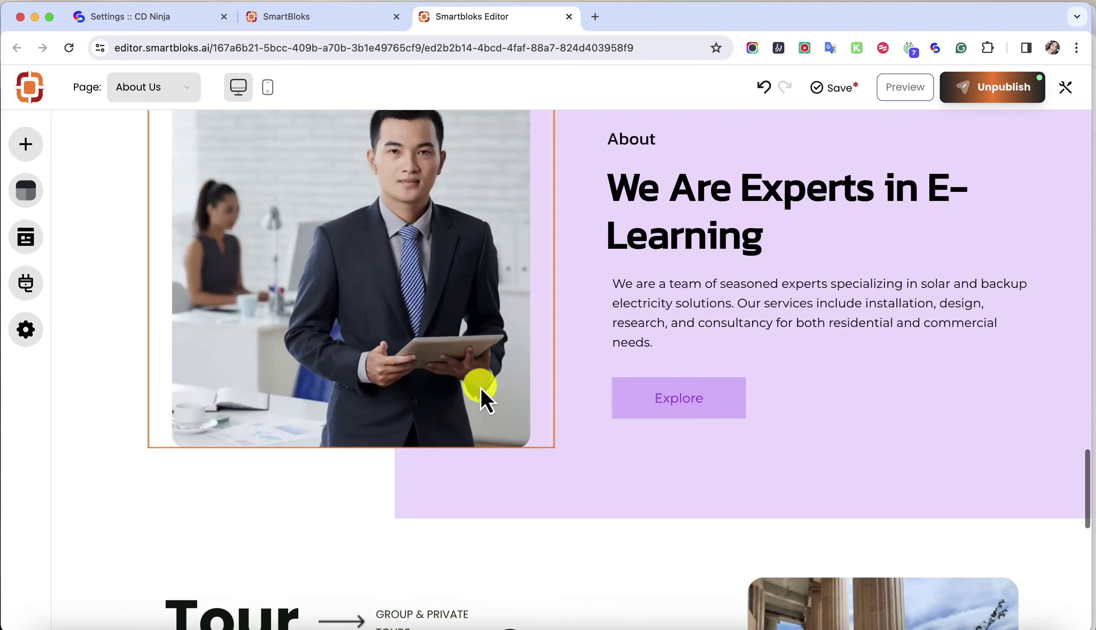
scroll(387, 321, "up", 3)
left_click(457, 222)
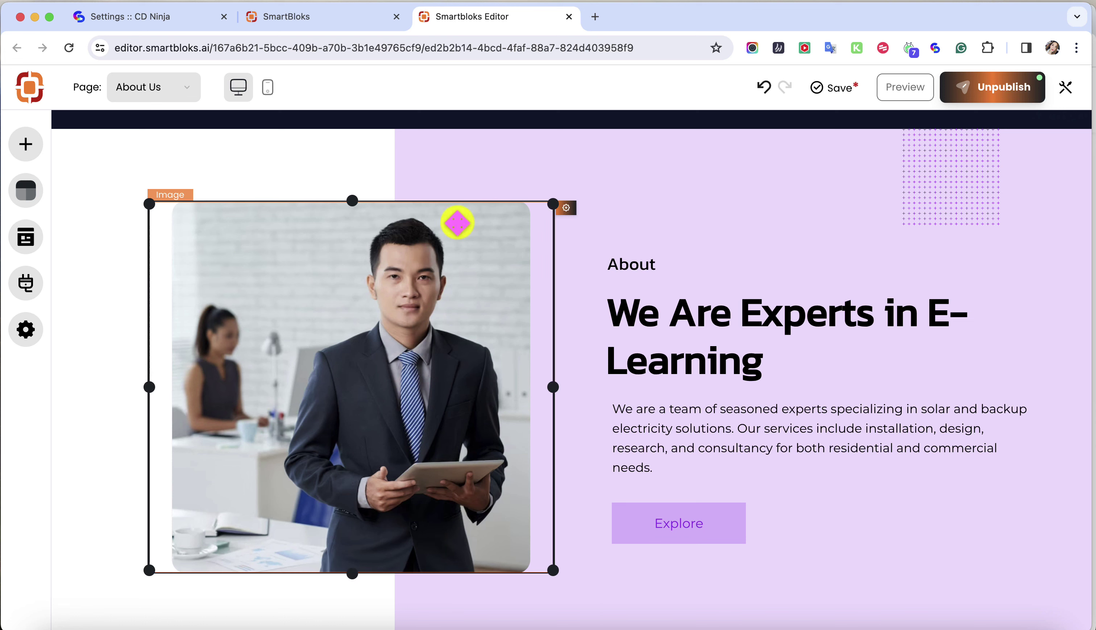
left_click(566, 210)
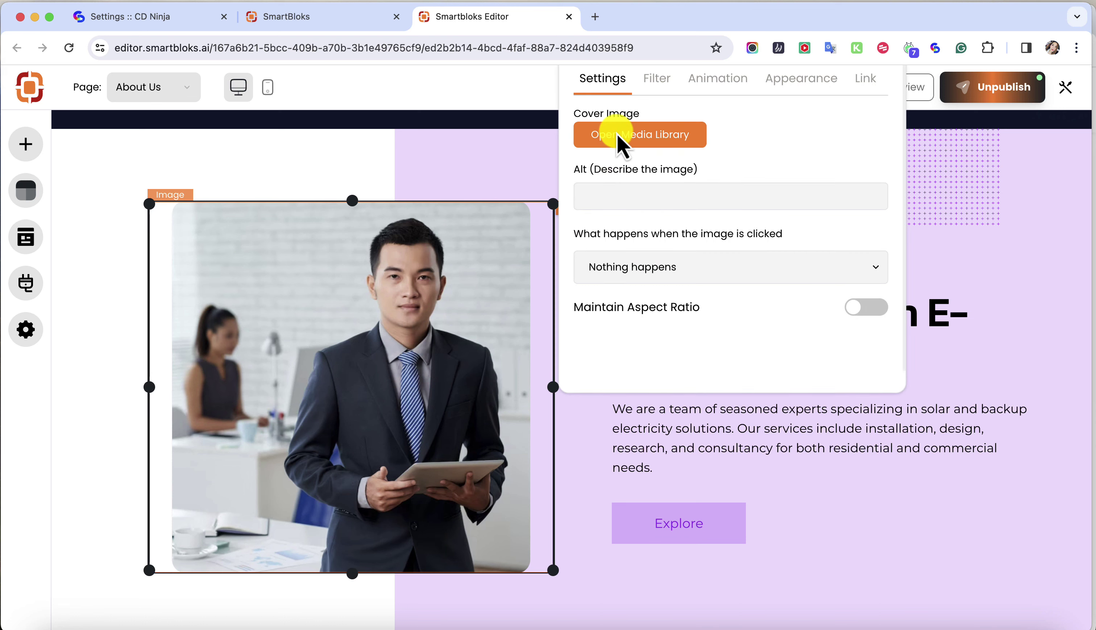
left_click(651, 143)
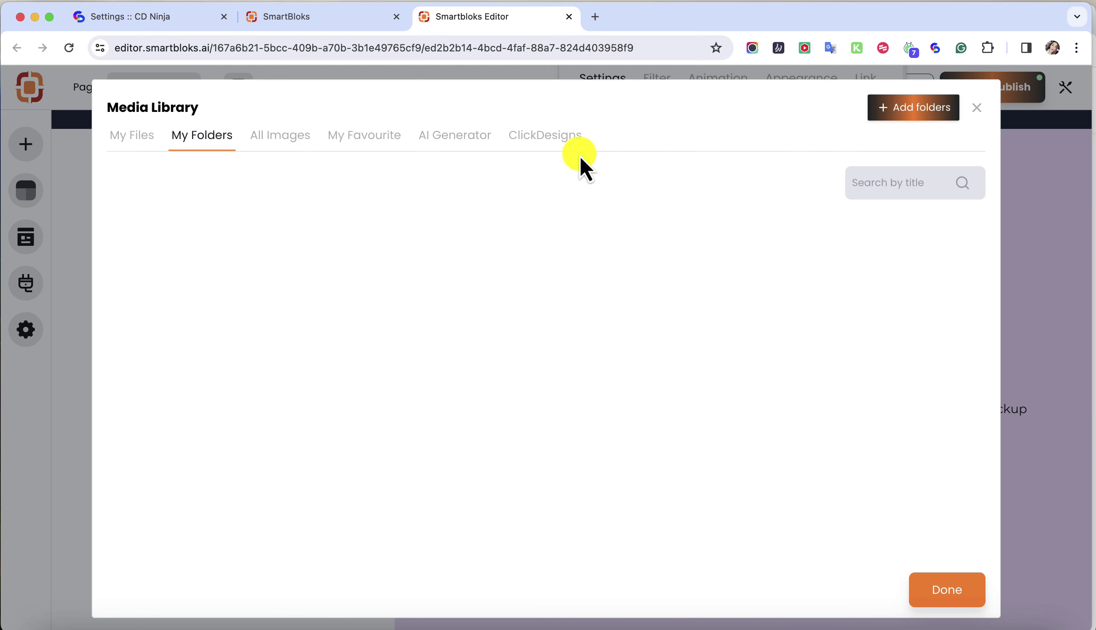
left_click(549, 138)
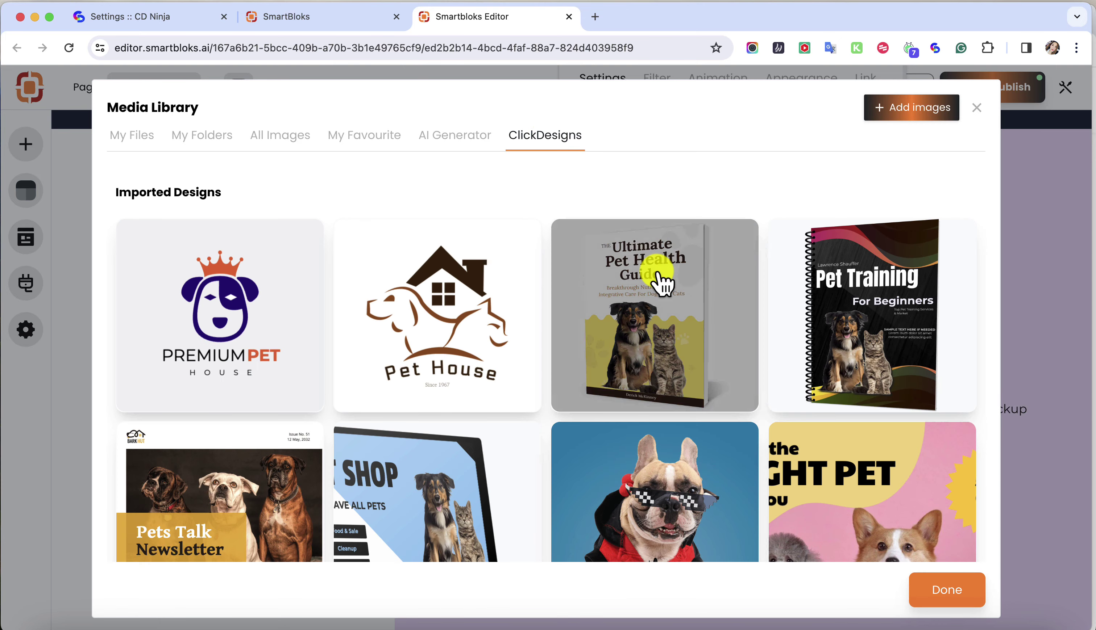
scroll(661, 286, "down", 2)
left_click(661, 277)
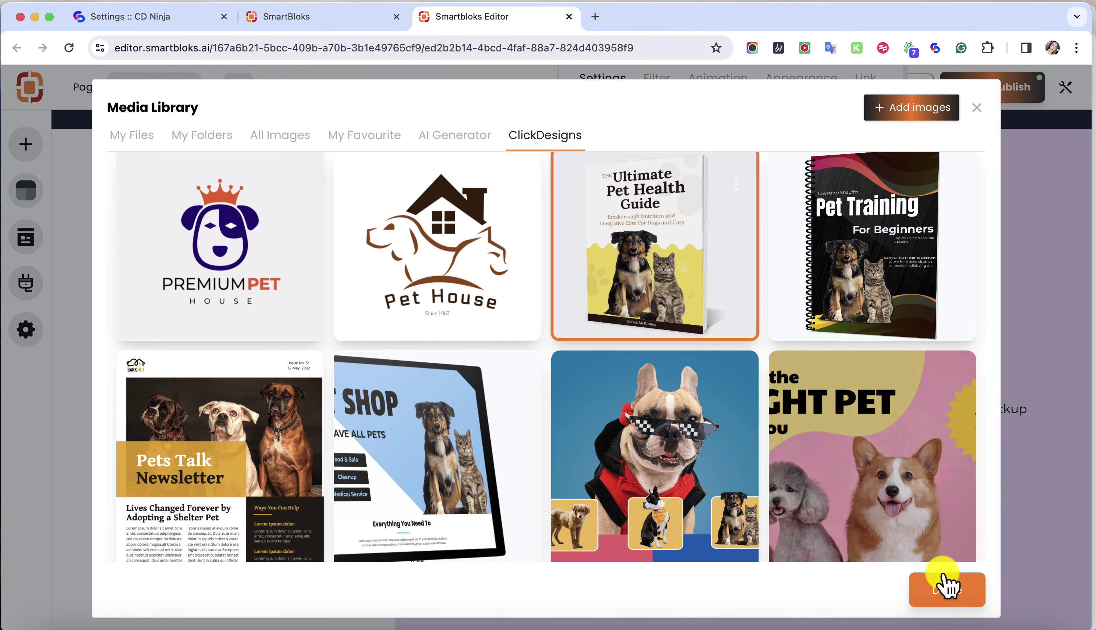
left_click(951, 595)
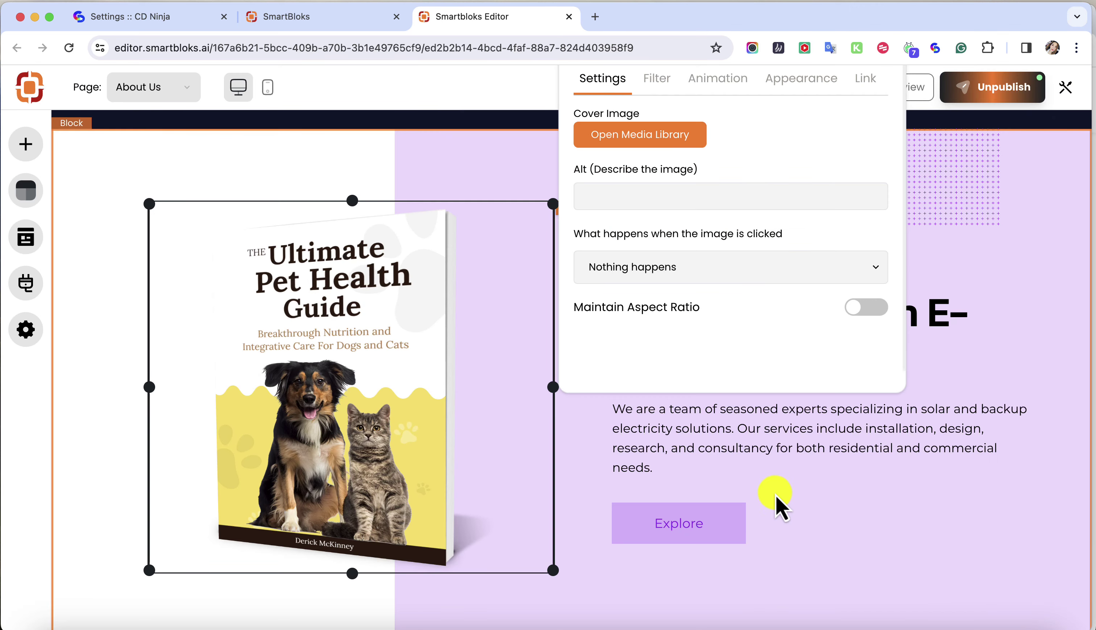
left_click(980, 244)
Replace the Travel block's island landscape photo with the ClickDesigns Pet Training design.
scroll(788, 342, "down", 5)
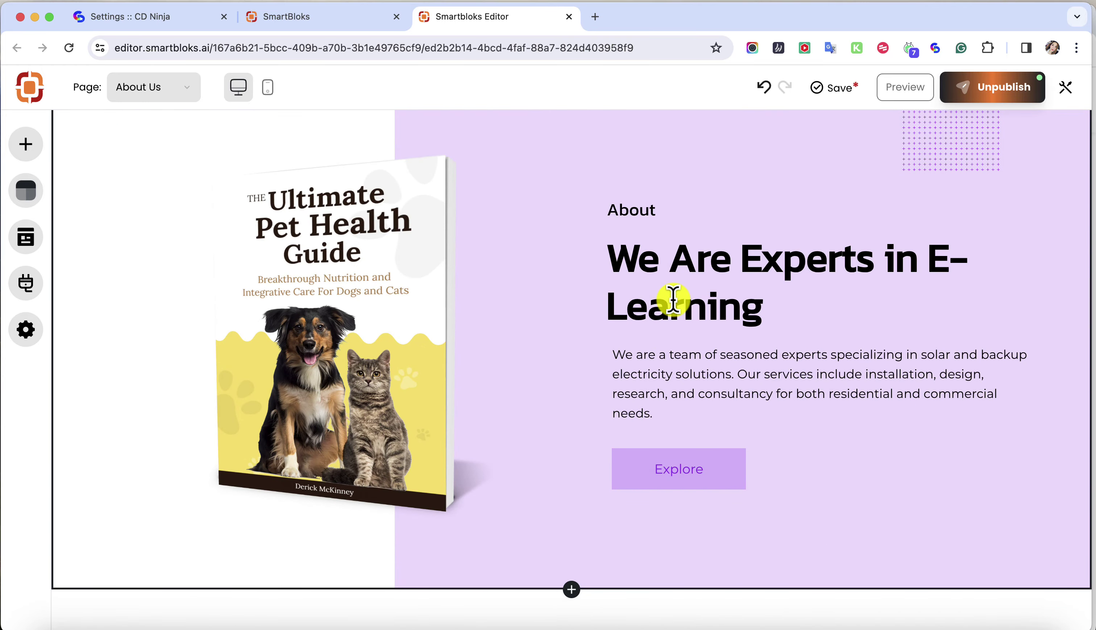
scroll(674, 305, "down", 10)
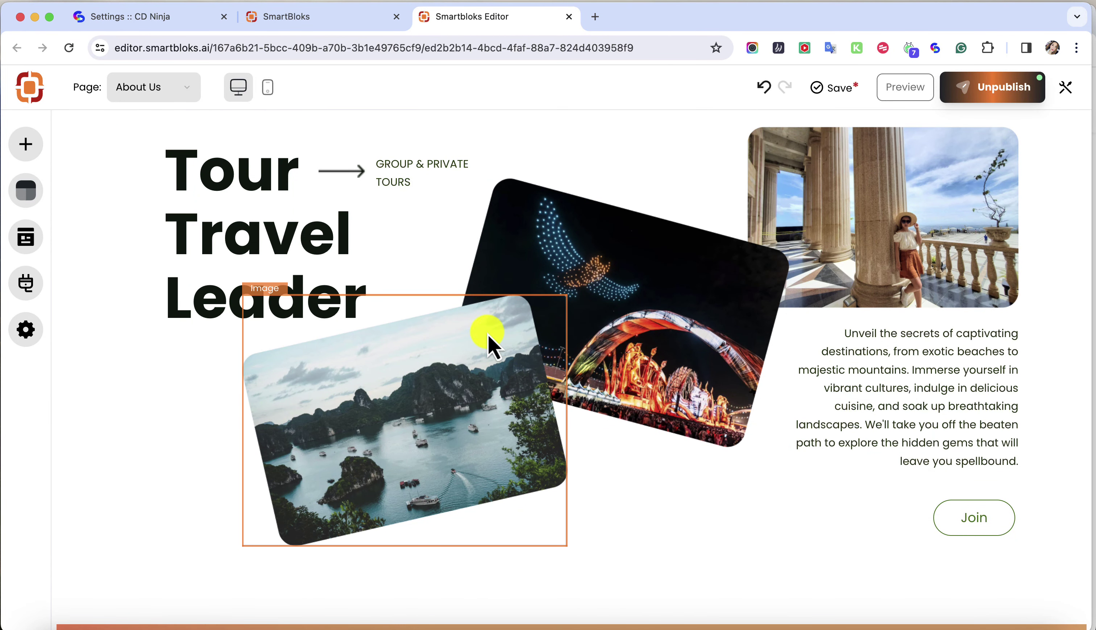
left_click(505, 323)
left_click(578, 302)
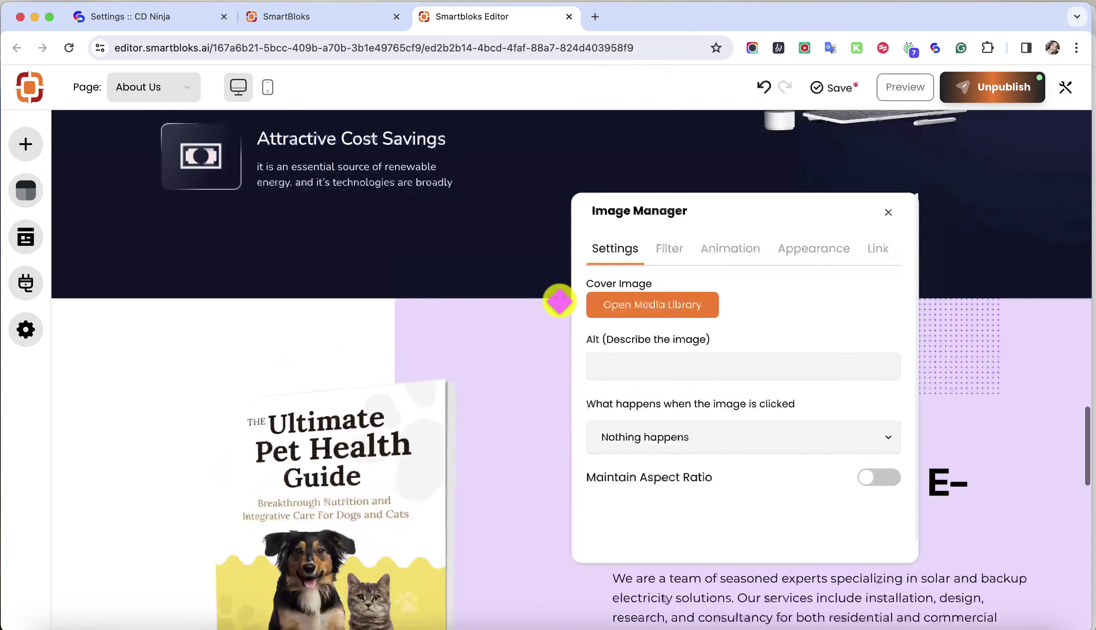
left_click(618, 312)
left_click(536, 138)
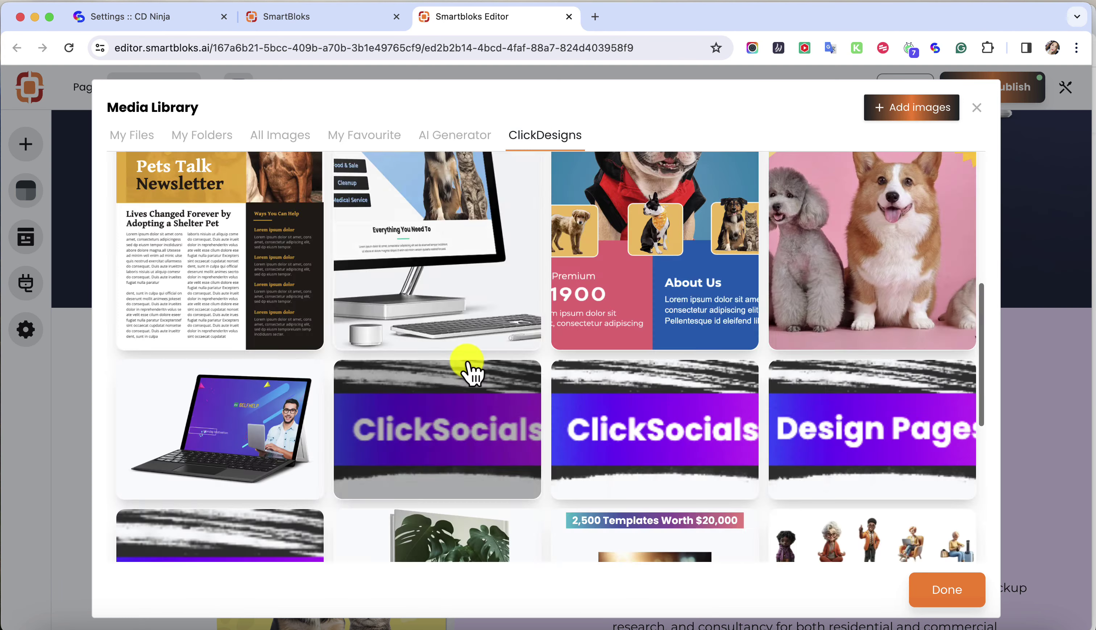
scroll(468, 362, "up", 5)
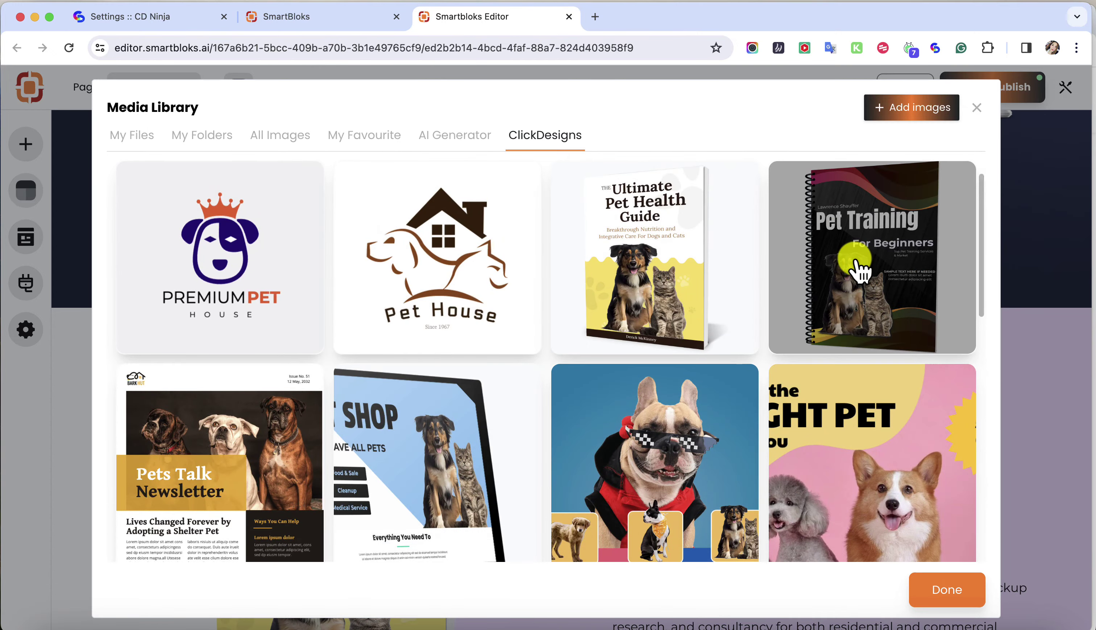
left_click(855, 269)
left_click(939, 596)
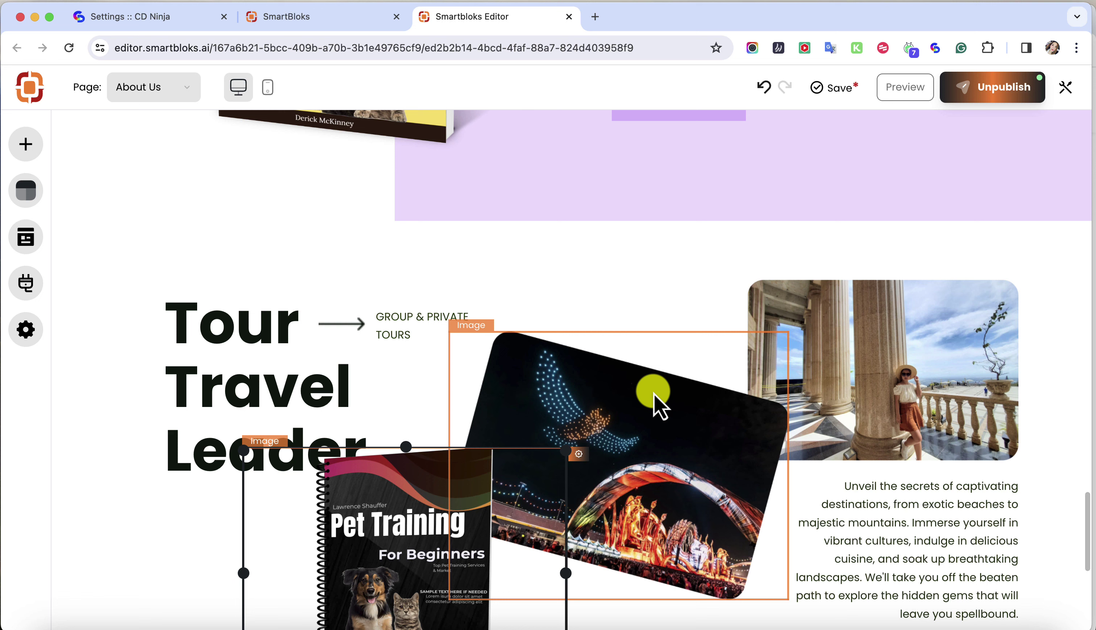
Replace the drone image with the ClickDesigns Pets Talk Newsletter design.
left_click(653, 387)
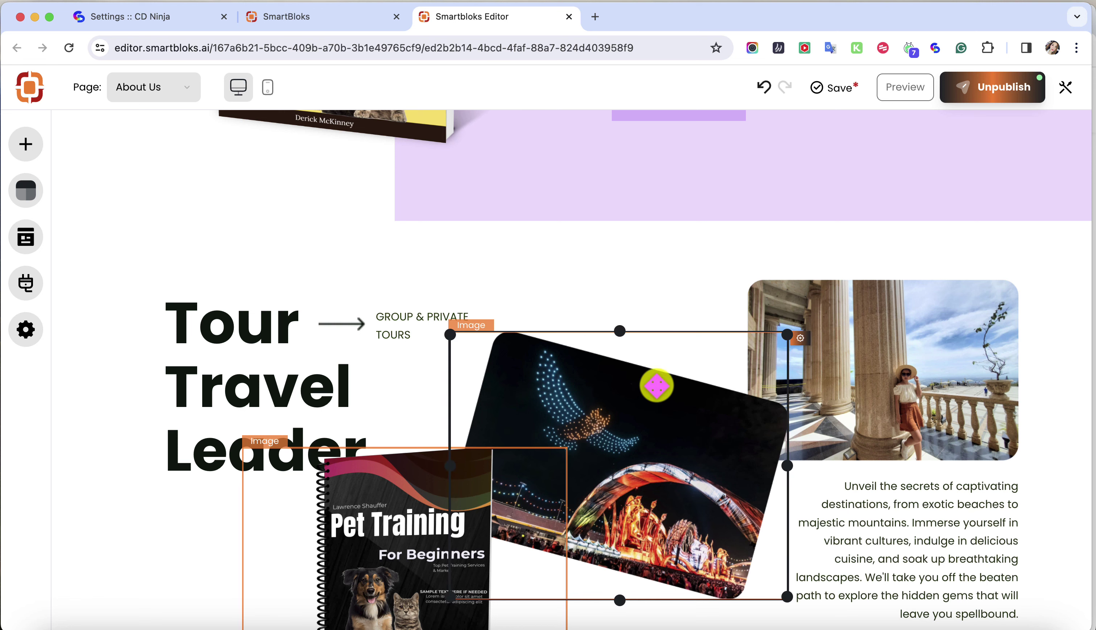
left_click(474, 338)
left_click(230, 276)
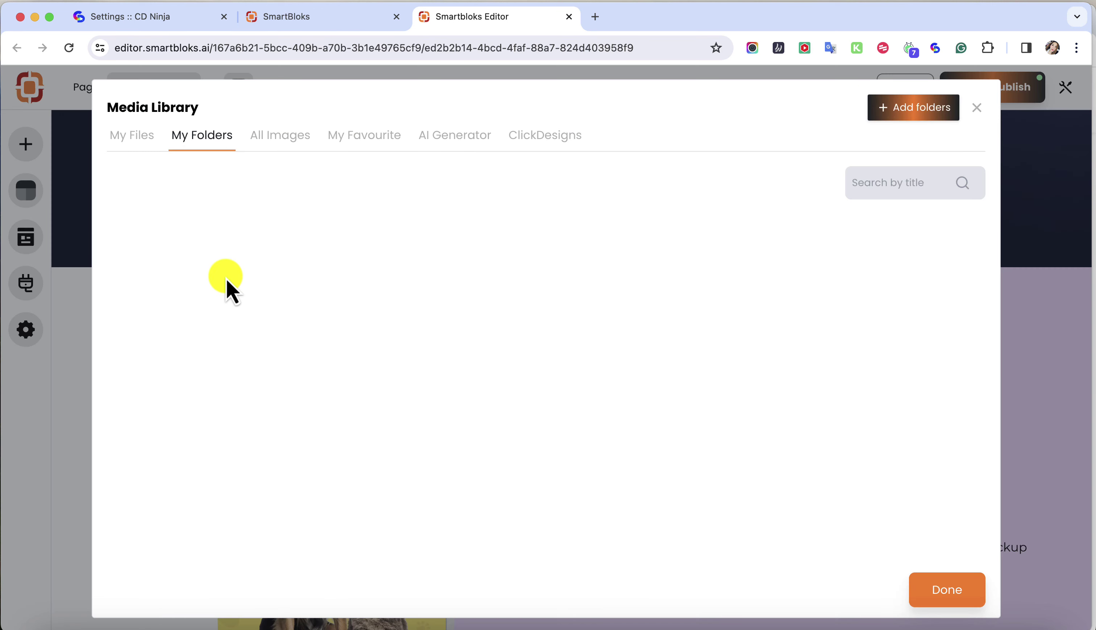
left_click(547, 150)
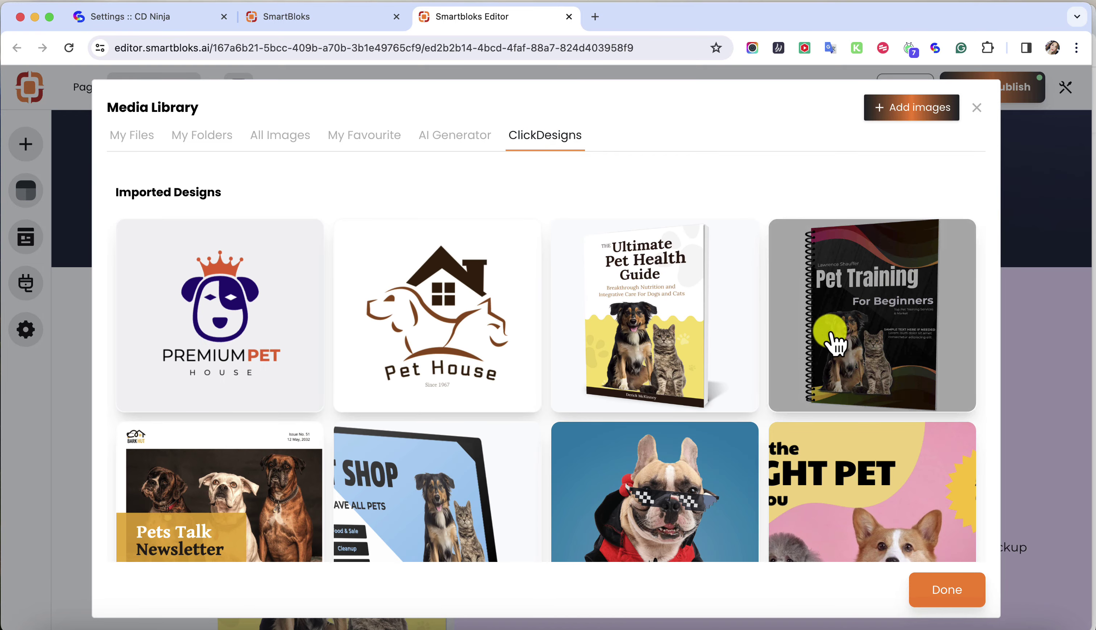
scroll(472, 384, "down", 3)
left_click(216, 419)
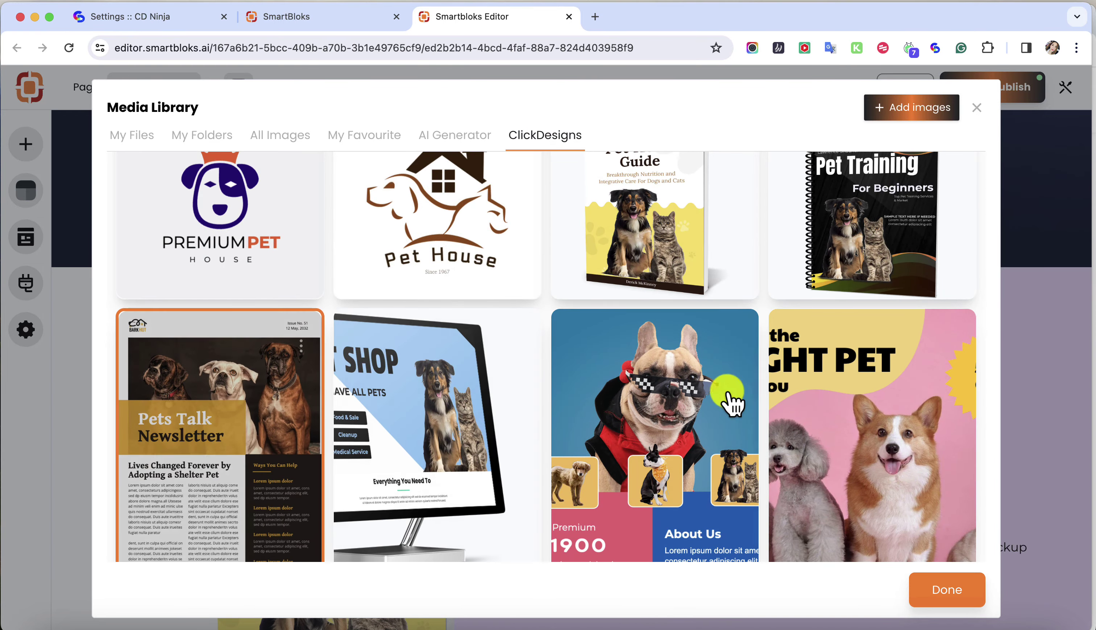
left_click(943, 591)
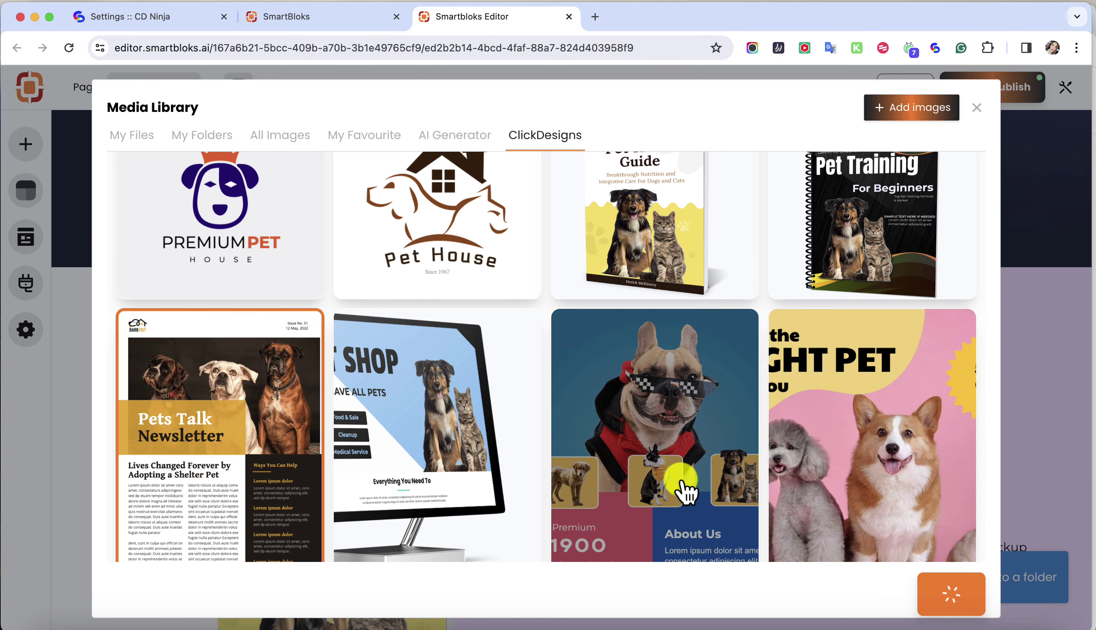
scroll(935, 300, "down", 10)
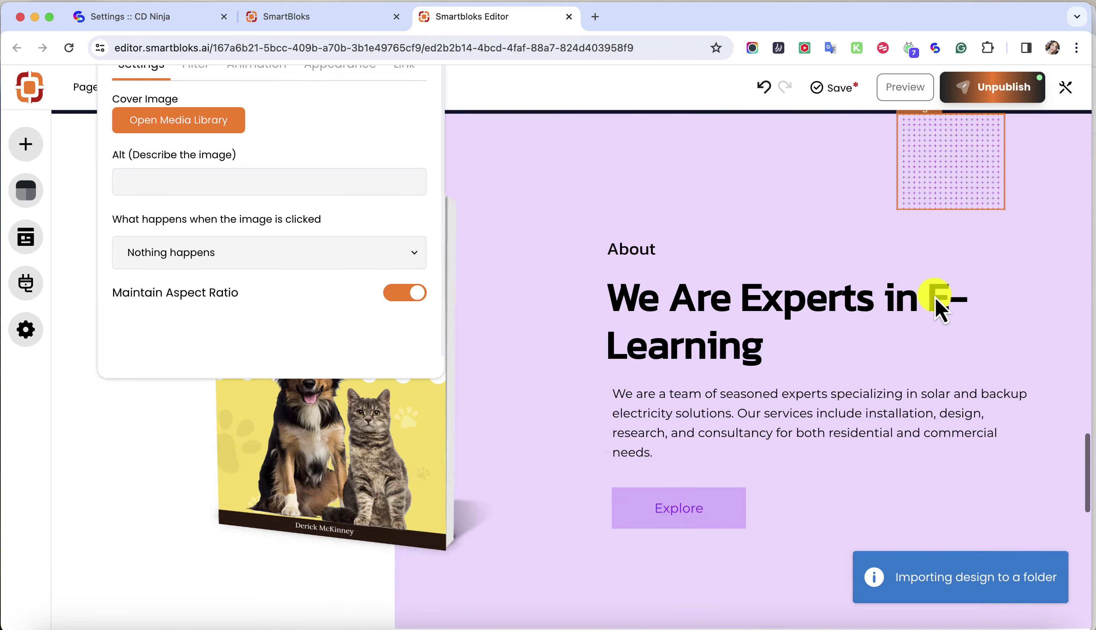
scroll(934, 300, "down", 5)
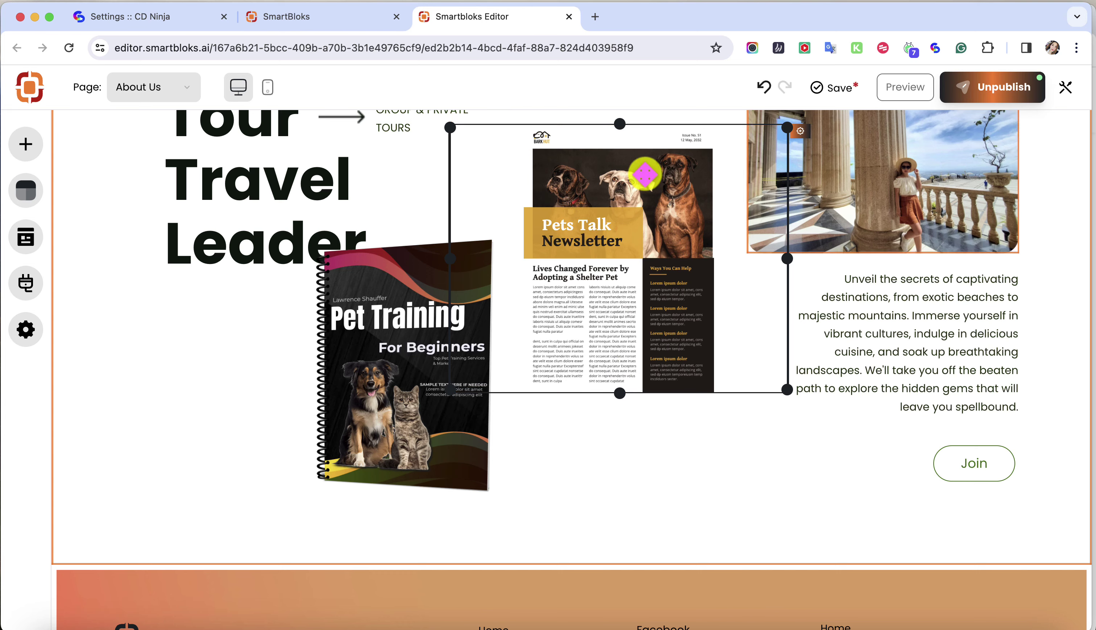
Replace the photo of the woman by the columns with the ClickDesigns corgi Right Pet design.
scroll(315, 257, "up", 4)
left_click(226, 322)
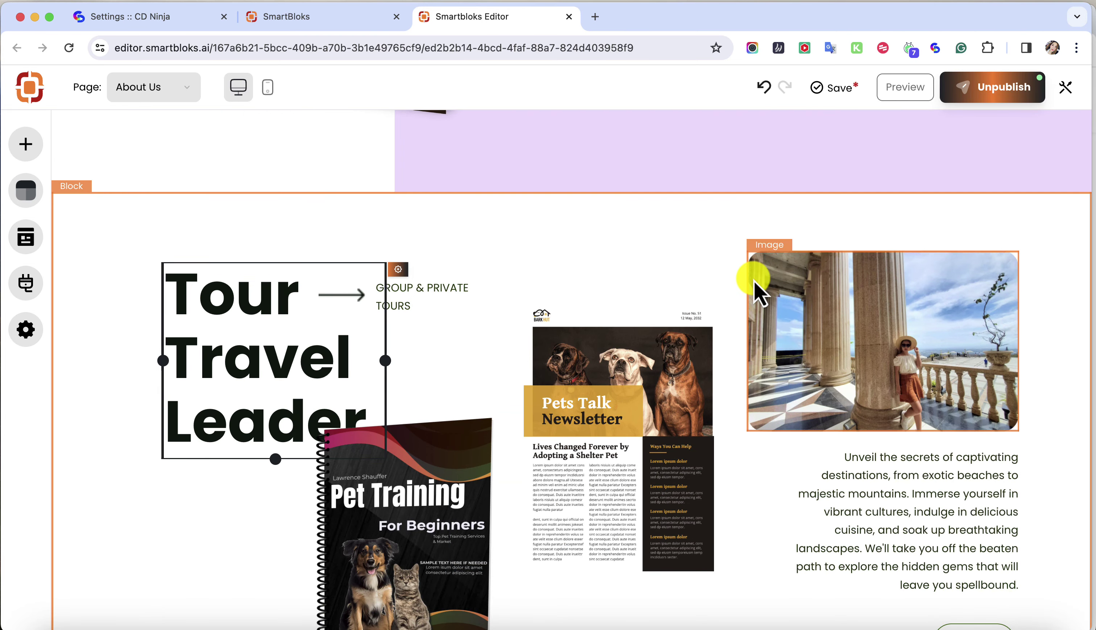
left_click(859, 317)
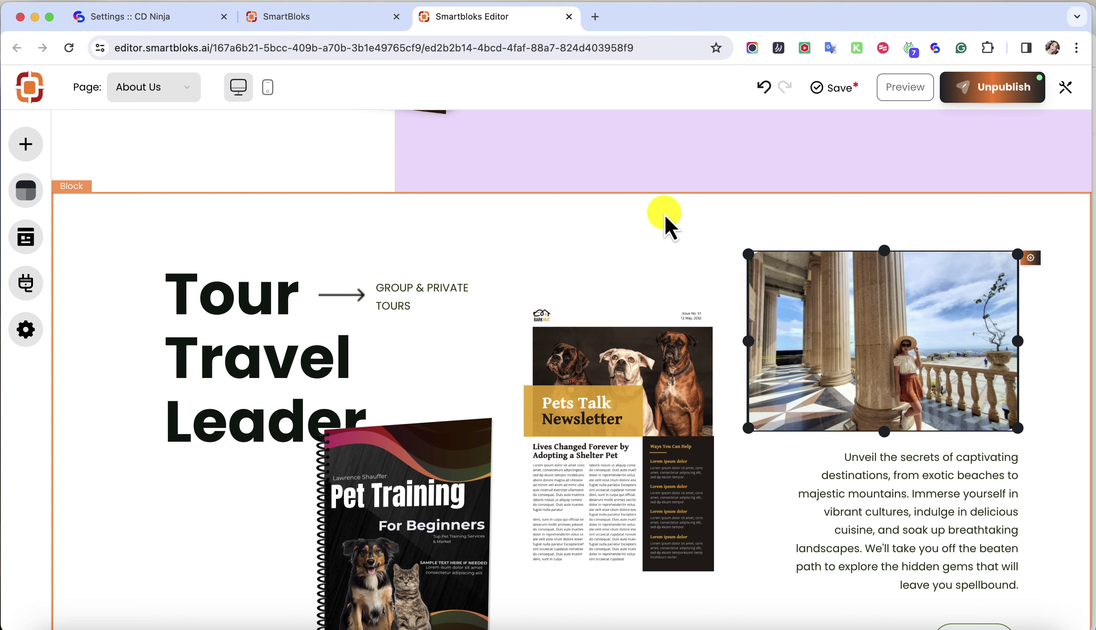
scroll(521, 238, "up", 10)
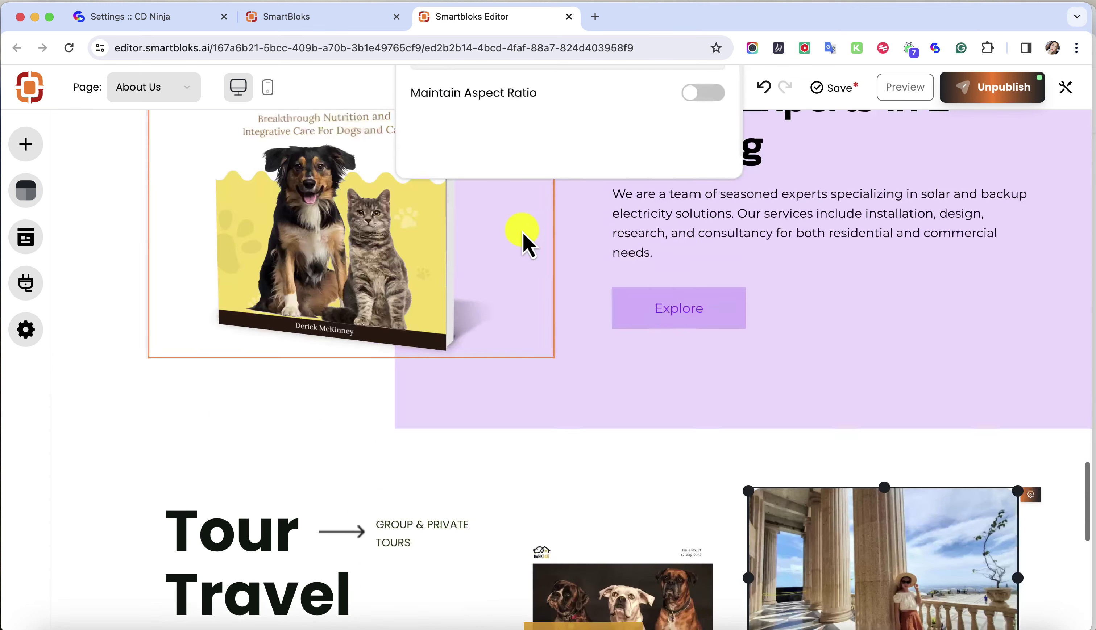
left_click(485, 118)
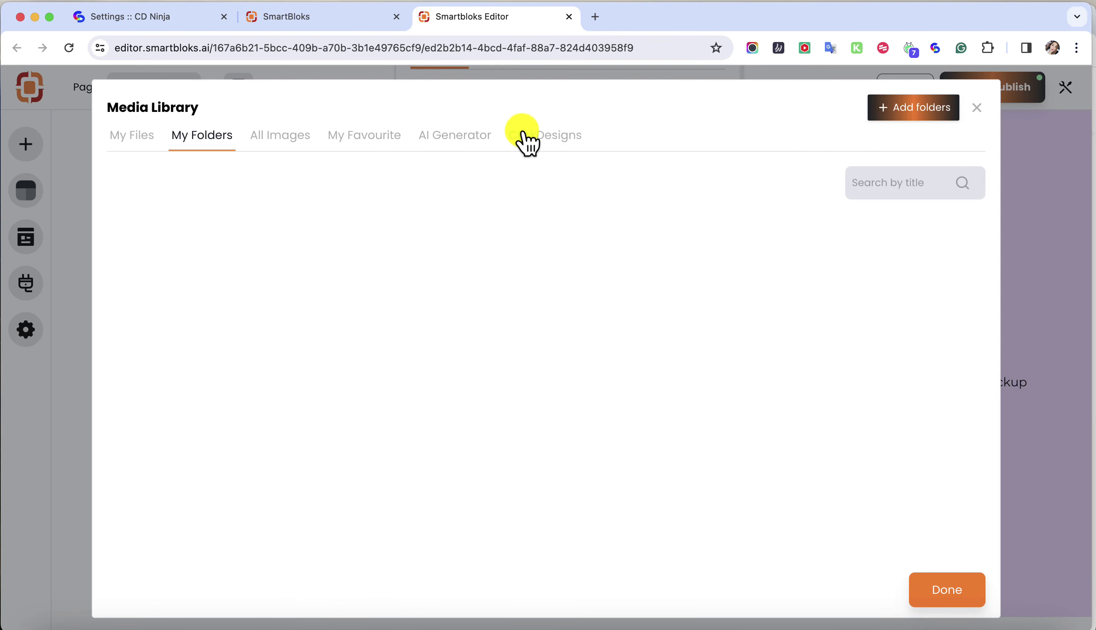
left_click(526, 138)
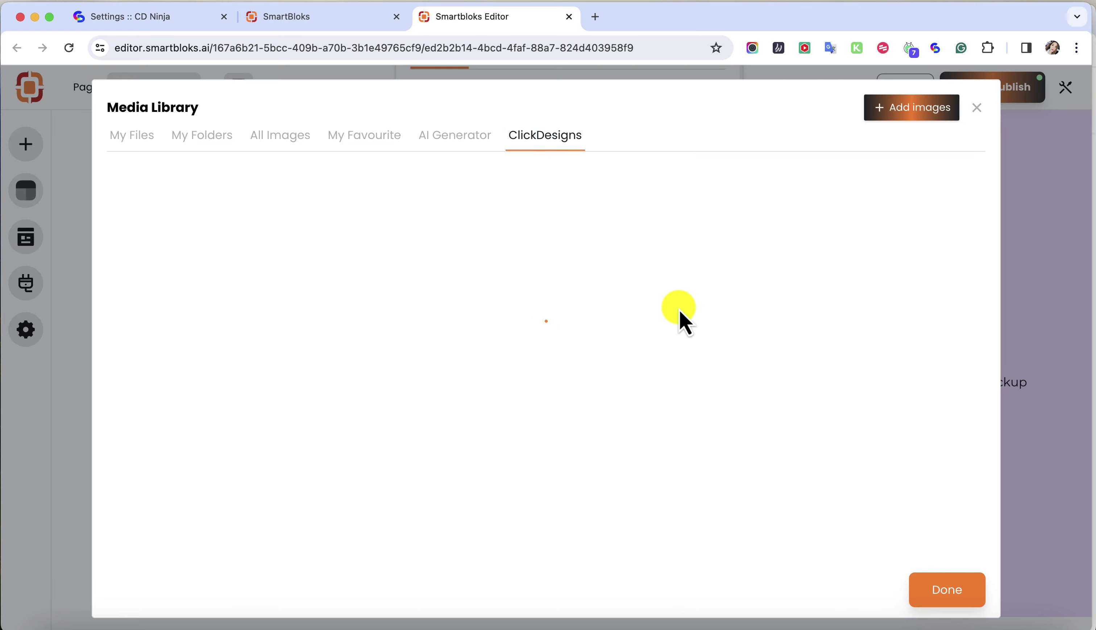
scroll(682, 319, "down", 5)
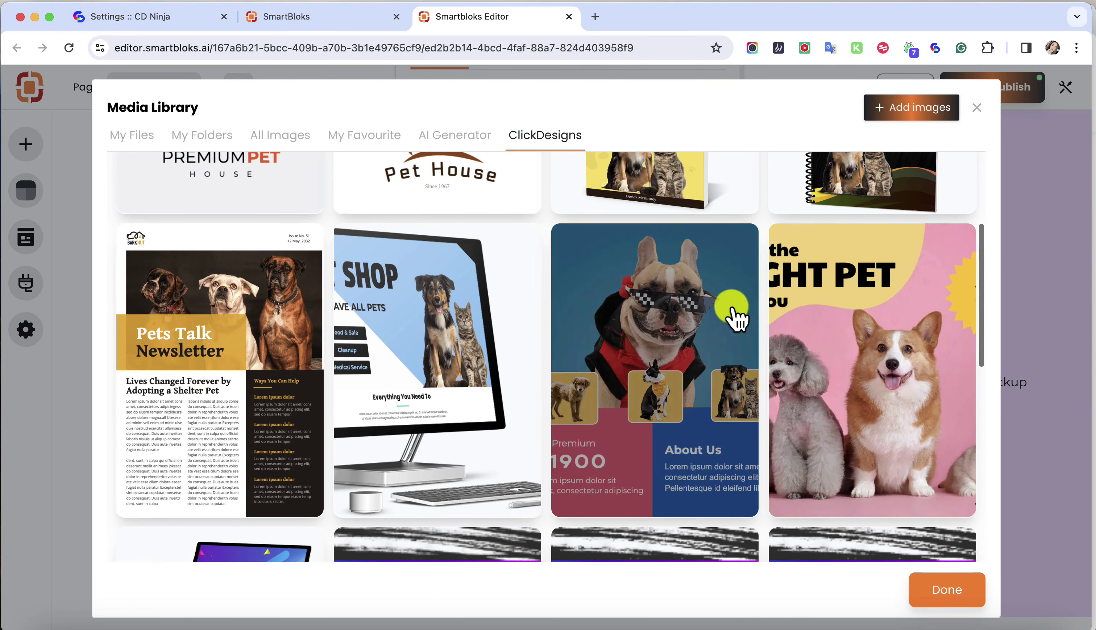
left_click(851, 350)
left_click(947, 588)
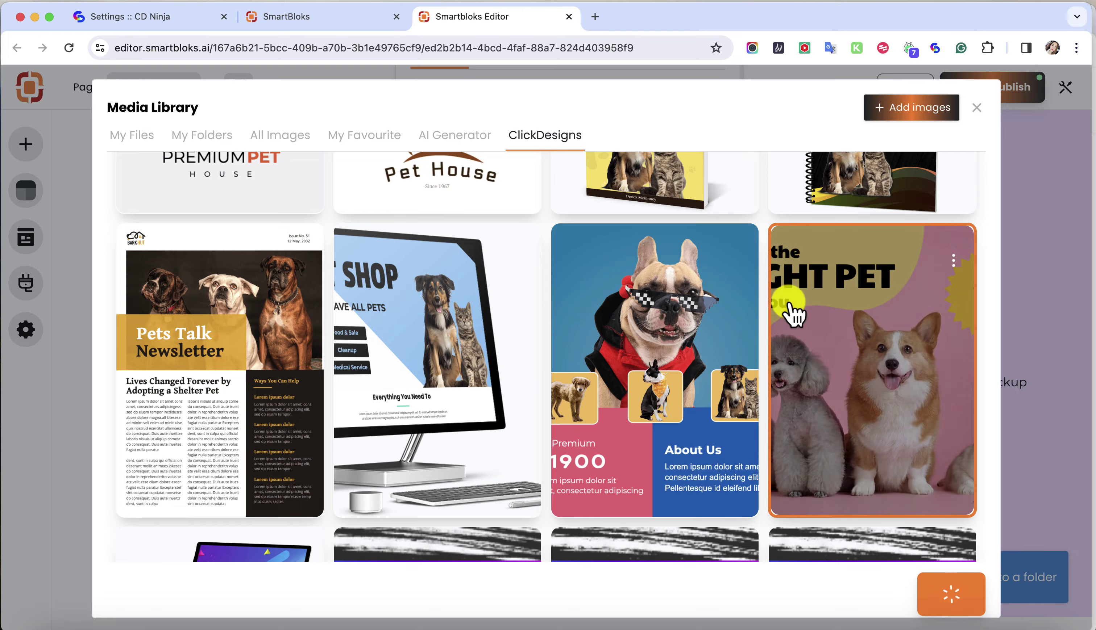
scroll(725, 231, "up", 20)
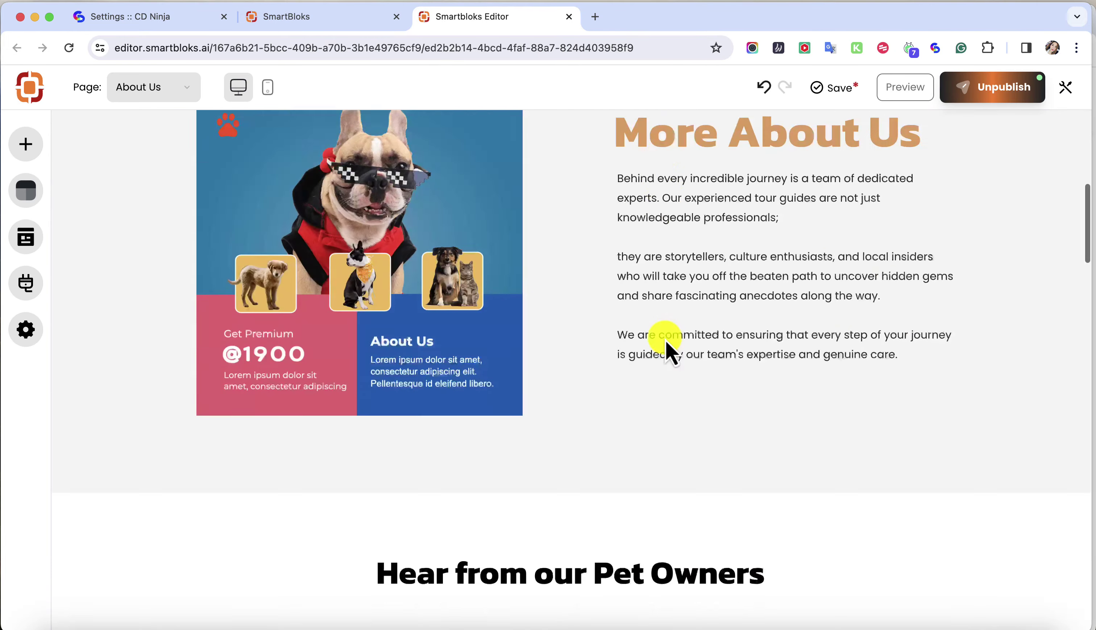
Scroll down the About Us page to review every replaced pet design.
scroll(599, 379, "up", 3)
scroll(598, 379, "down", 15)
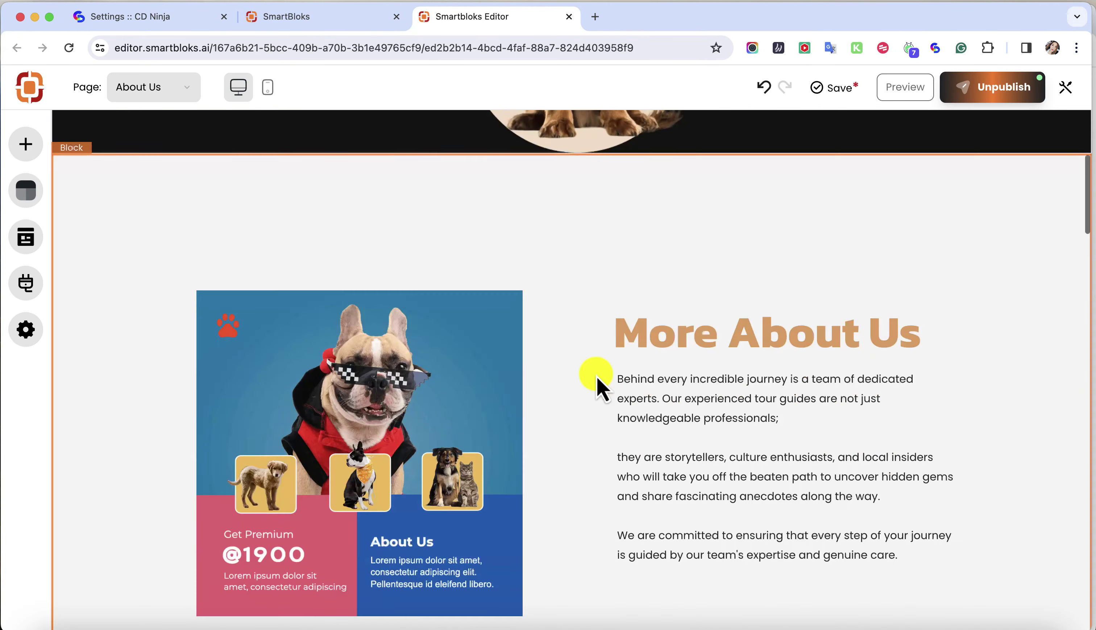
scroll(435, 361, "up", 20)
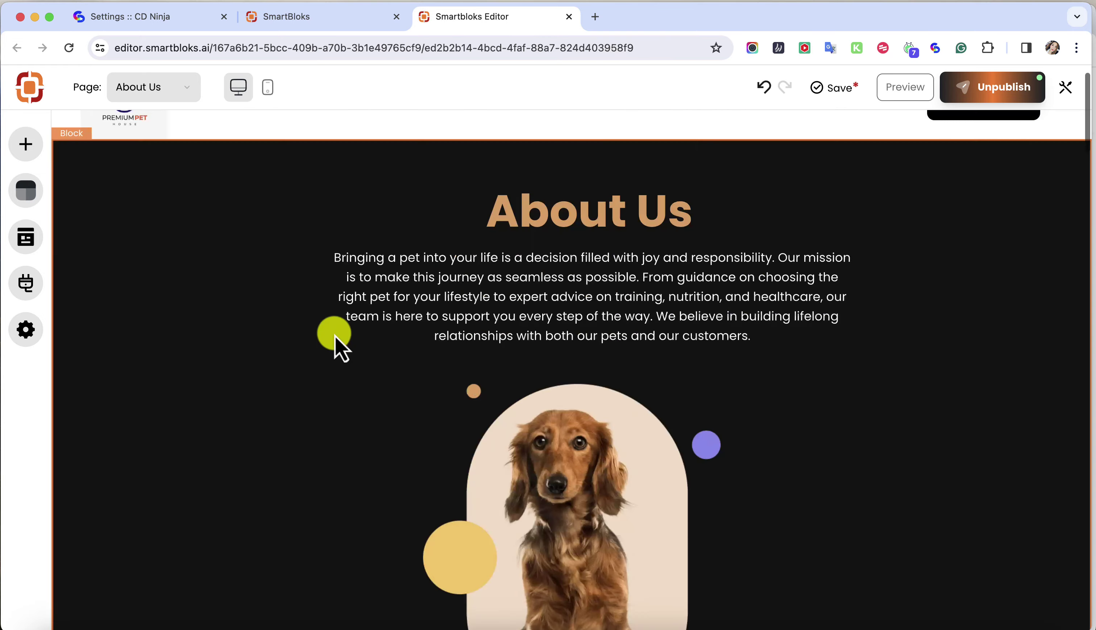
scroll(319, 308, "down", 20)
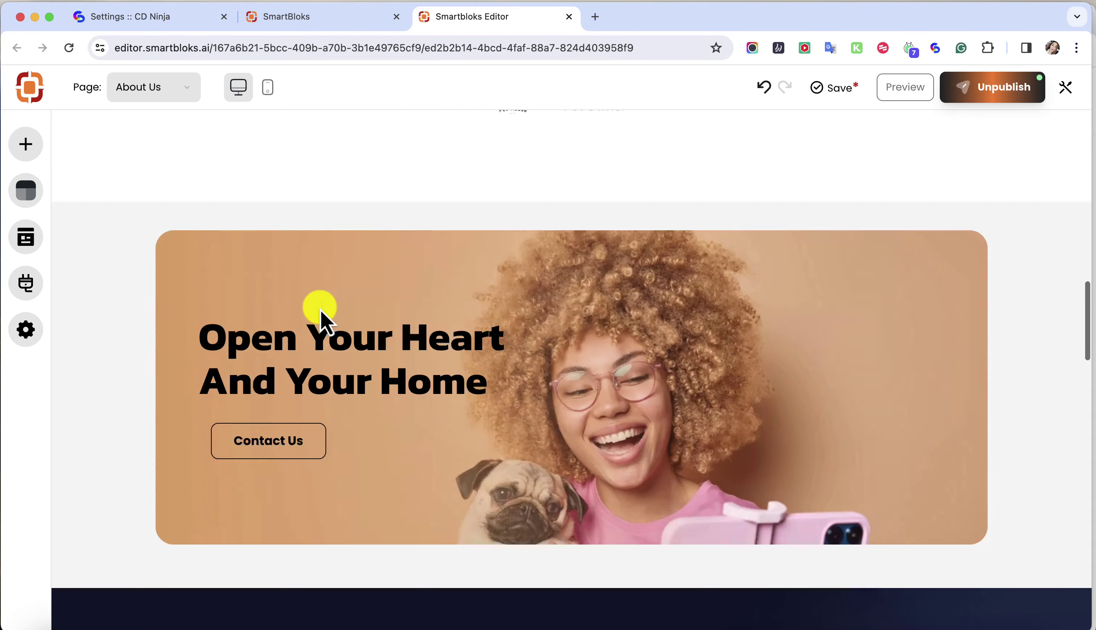
scroll(763, 310, "down", 10)
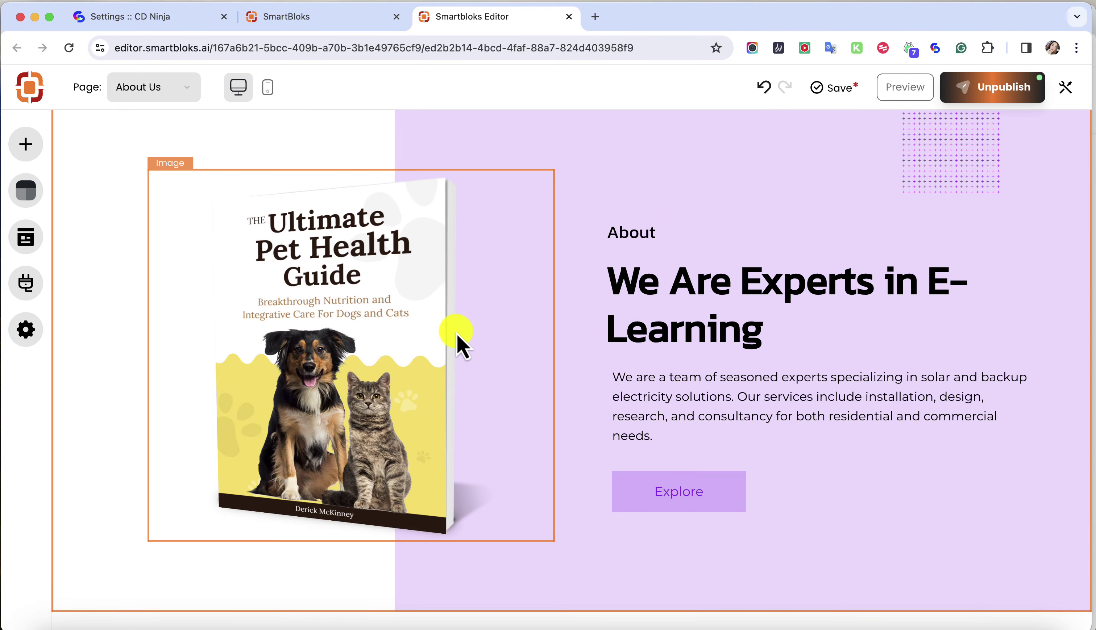
scroll(460, 343, "down", 10)
scroll(457, 343, "down", 3)
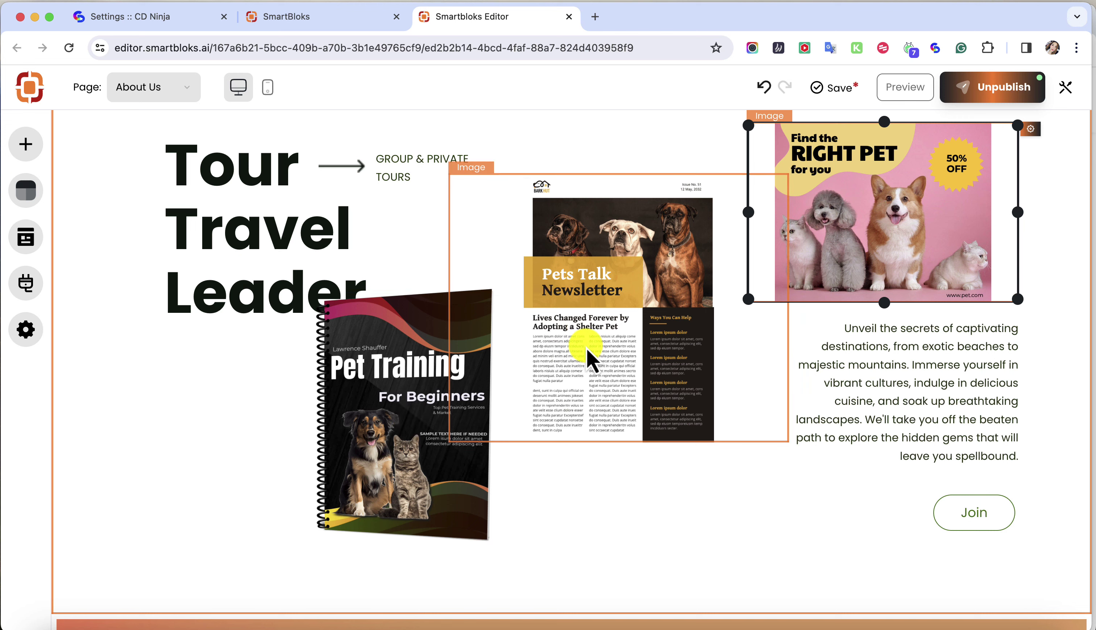
scroll(843, 276, "down", 6)
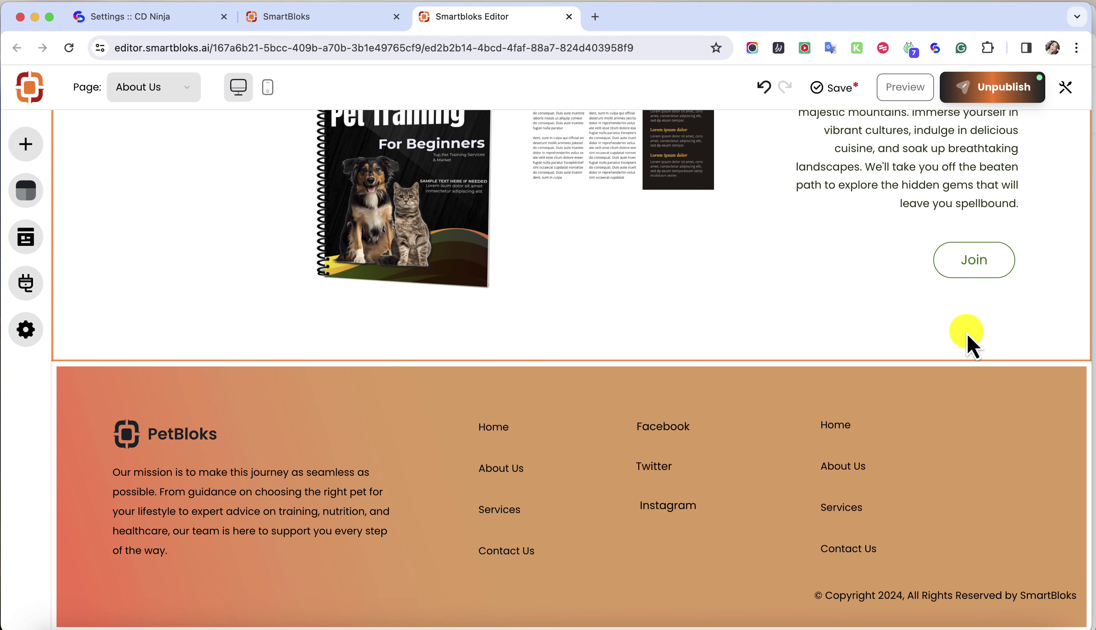
Scroll back up to the page's Premium Pet House header.
scroll(968, 344, "up", 10)
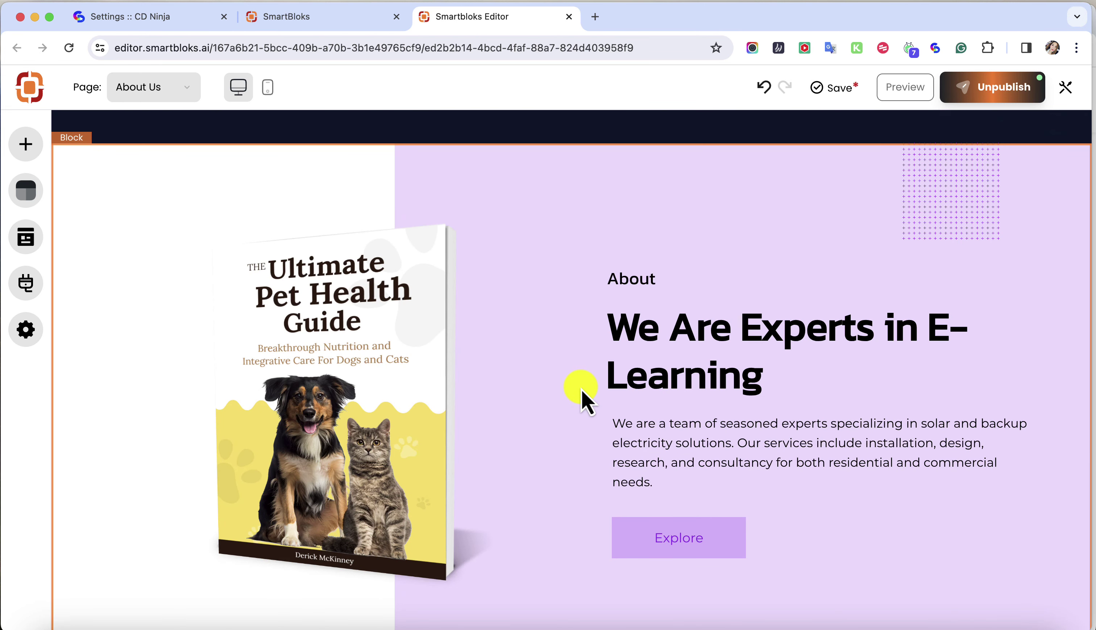
scroll(585, 402, "up", 1)
scroll(633, 371, "down", 15)
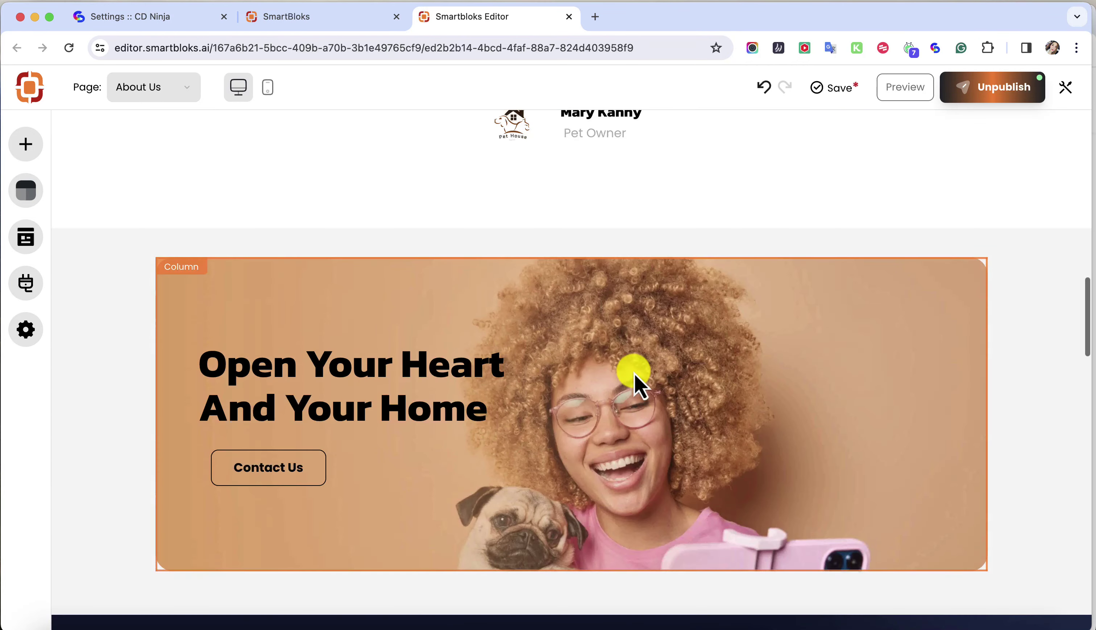
scroll(635, 383, "up", 4)
scroll(636, 378, "up", 2)
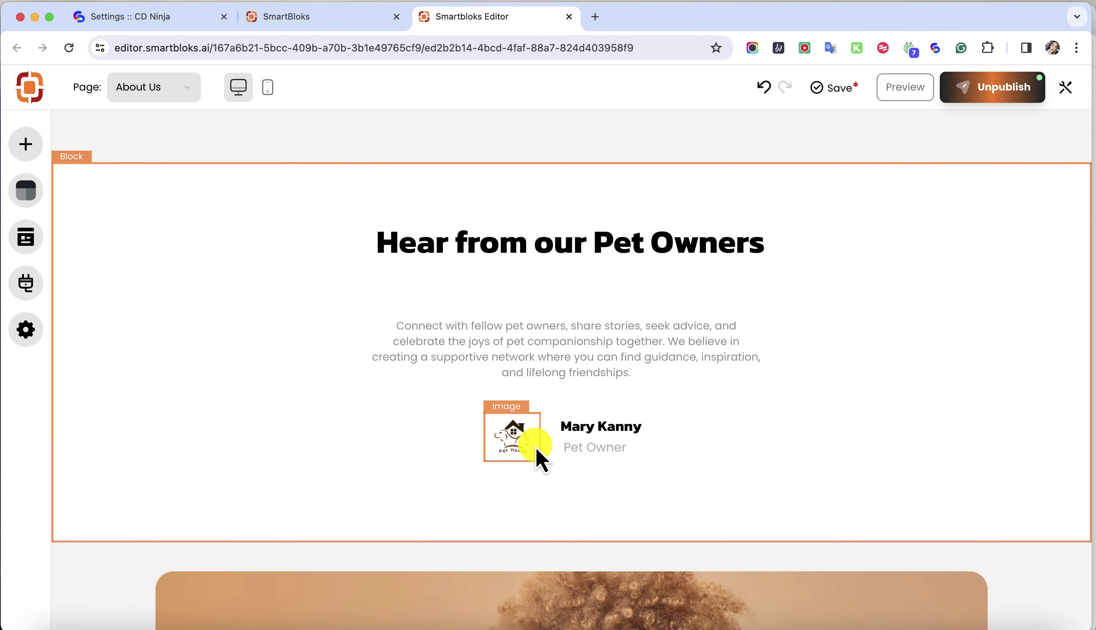
scroll(659, 410, "up", 10)
scroll(659, 405, "up", 10)
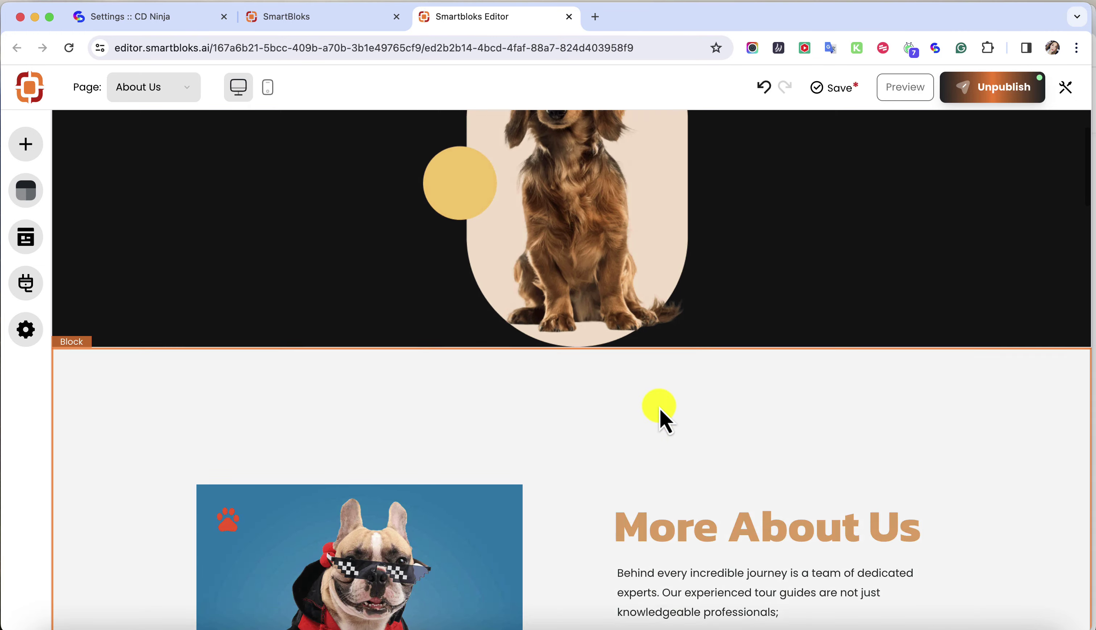